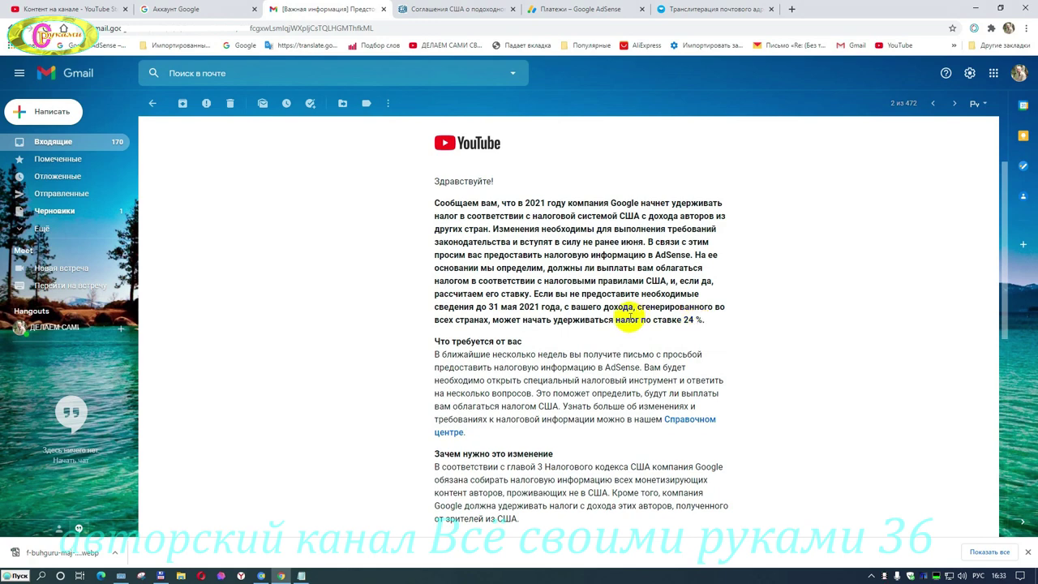
Switch to Google AdSense, start adding the US tax information, and confirm the account's identity with the account password.
key("ctrl+5")
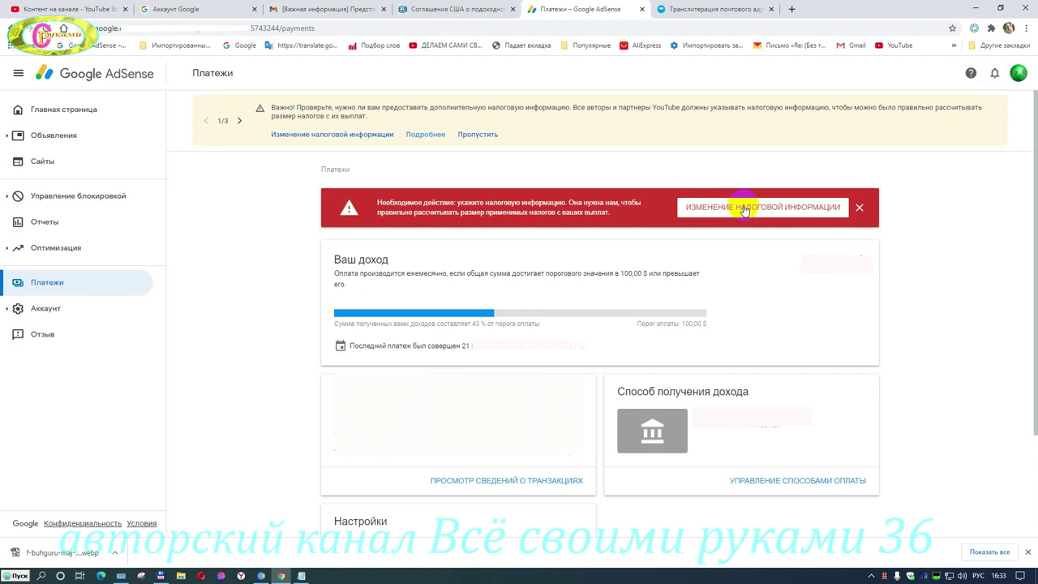
left_click(745, 208)
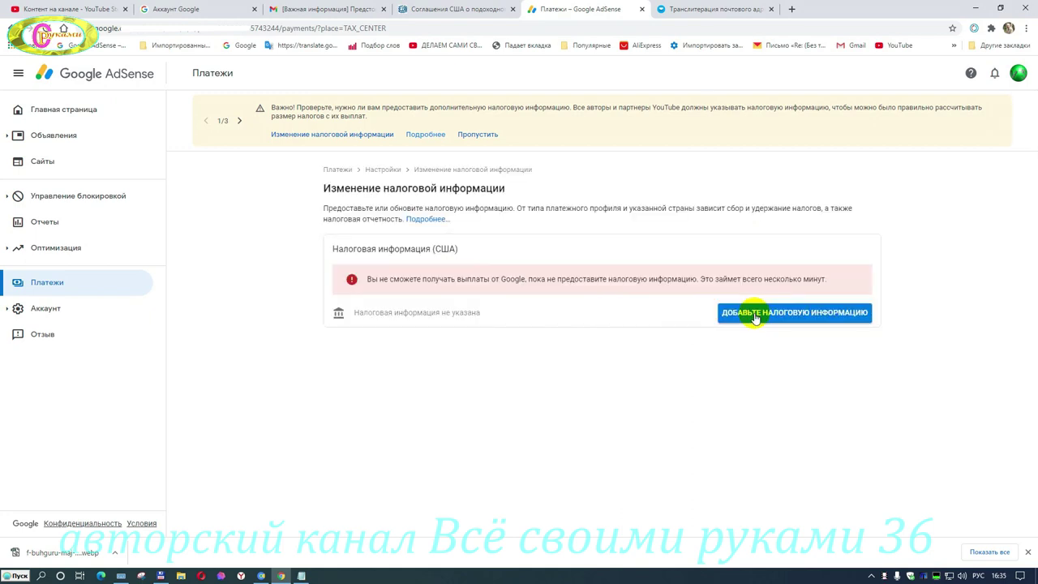
left_click(764, 316)
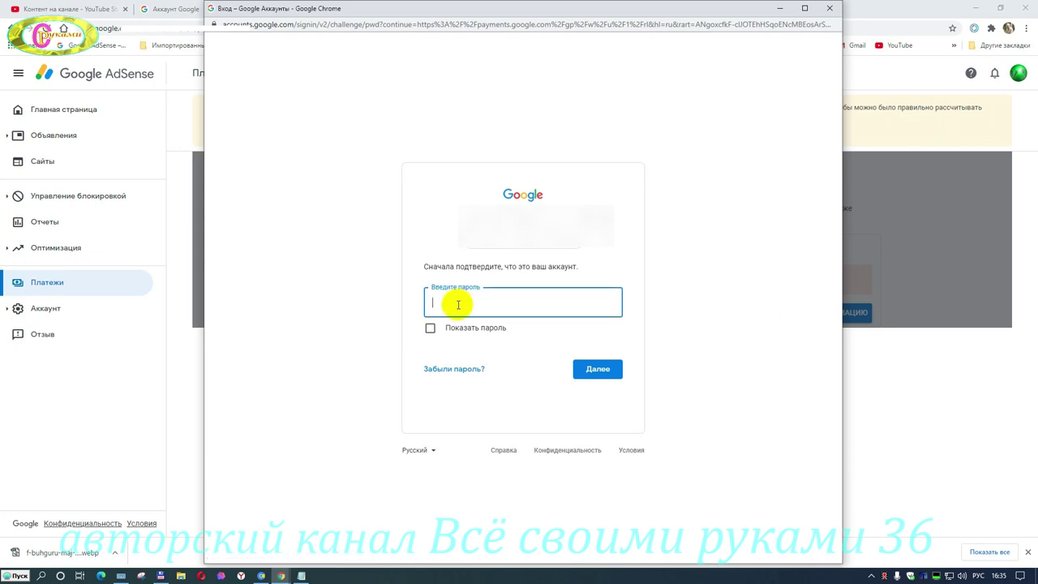
key("ctrl+v")
left_click(600, 367)
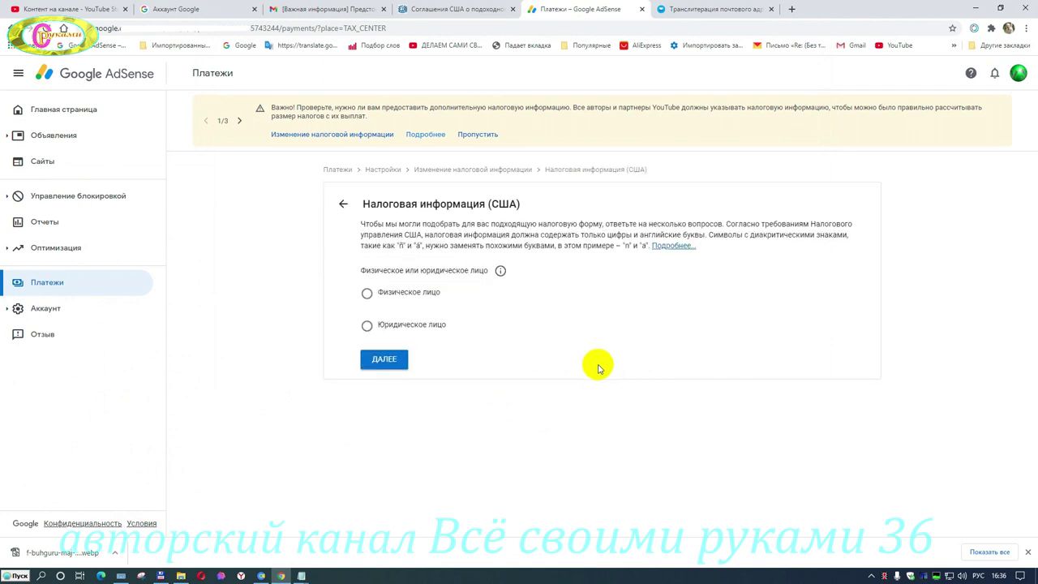
Declare an individual (Физическое лицо) who is not a US citizen or resident, and start filling in tax form W-8BEN.
left_click(367, 294)
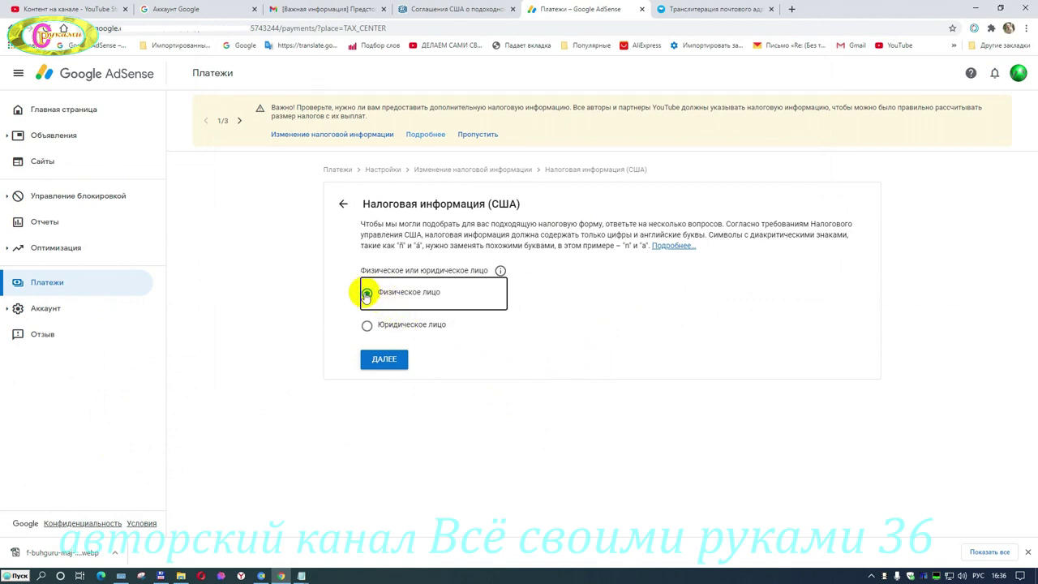
left_click(384, 361)
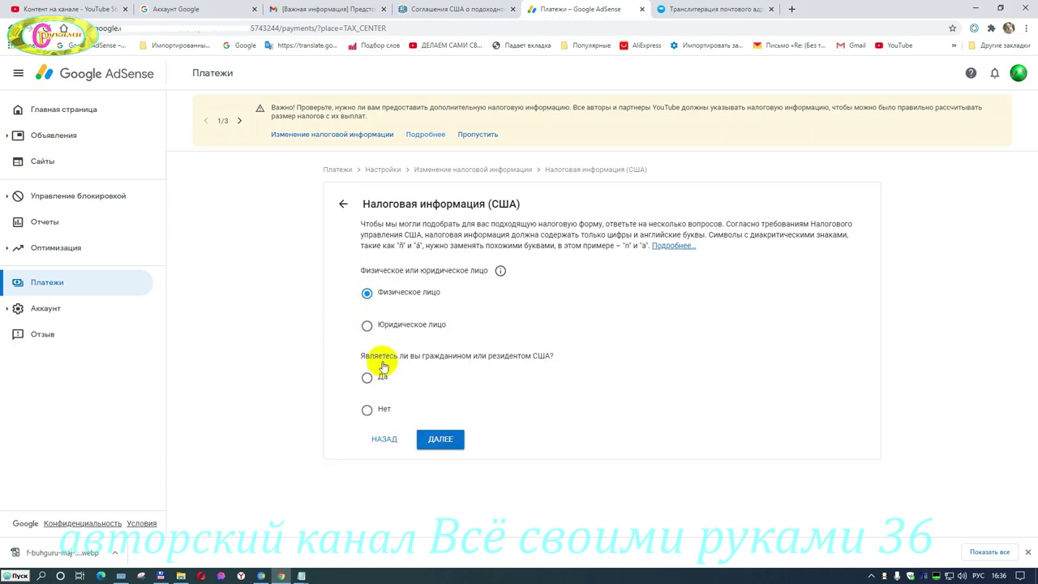
left_click(367, 410)
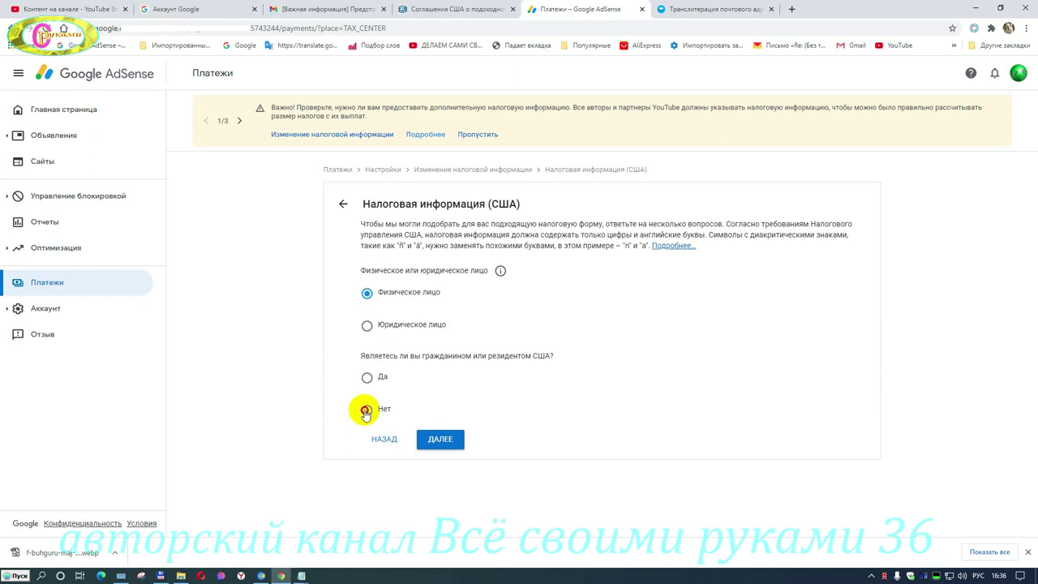
left_click(443, 442)
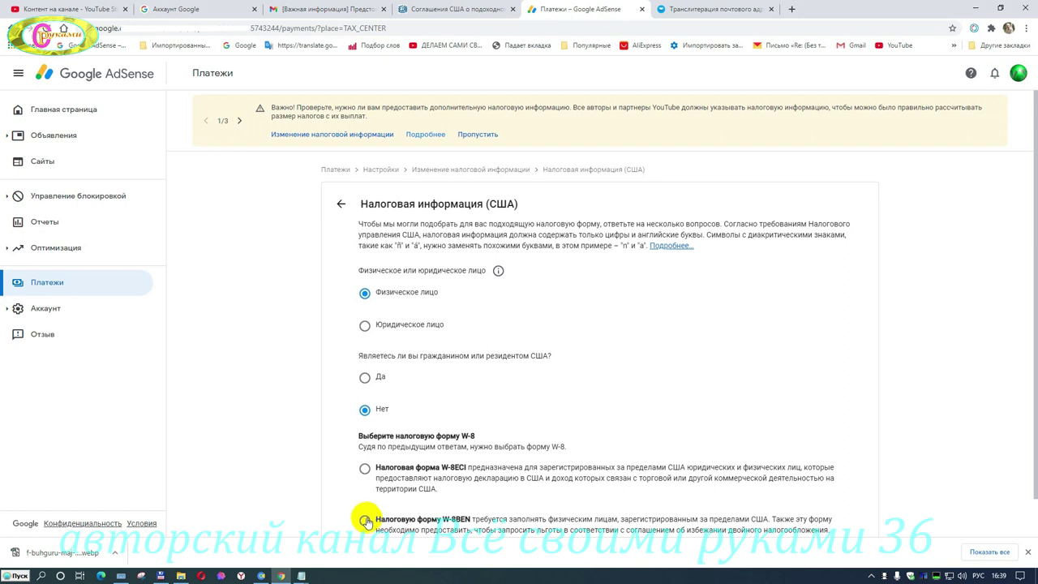
left_click(366, 521)
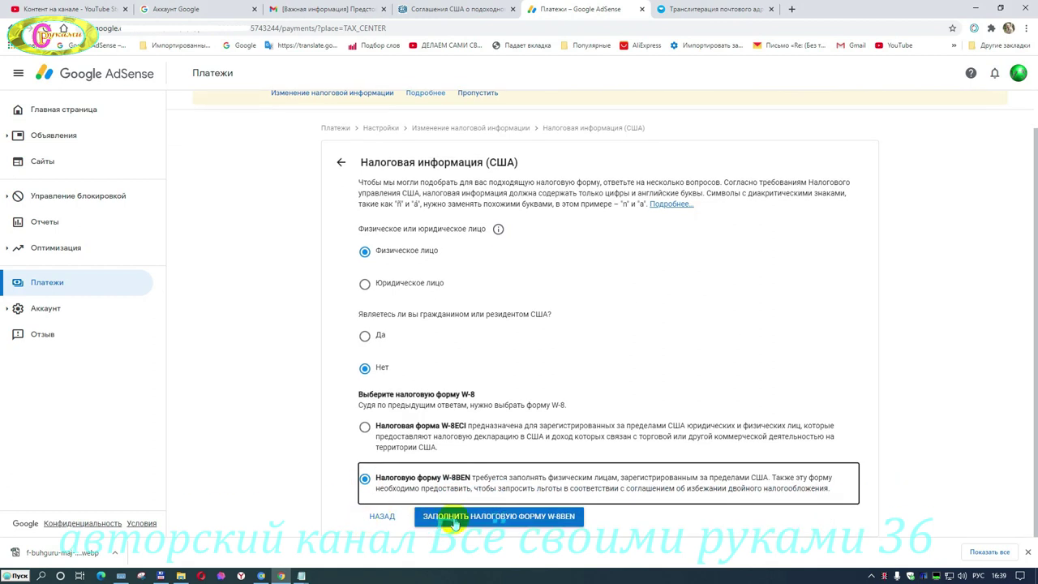
left_click(455, 523)
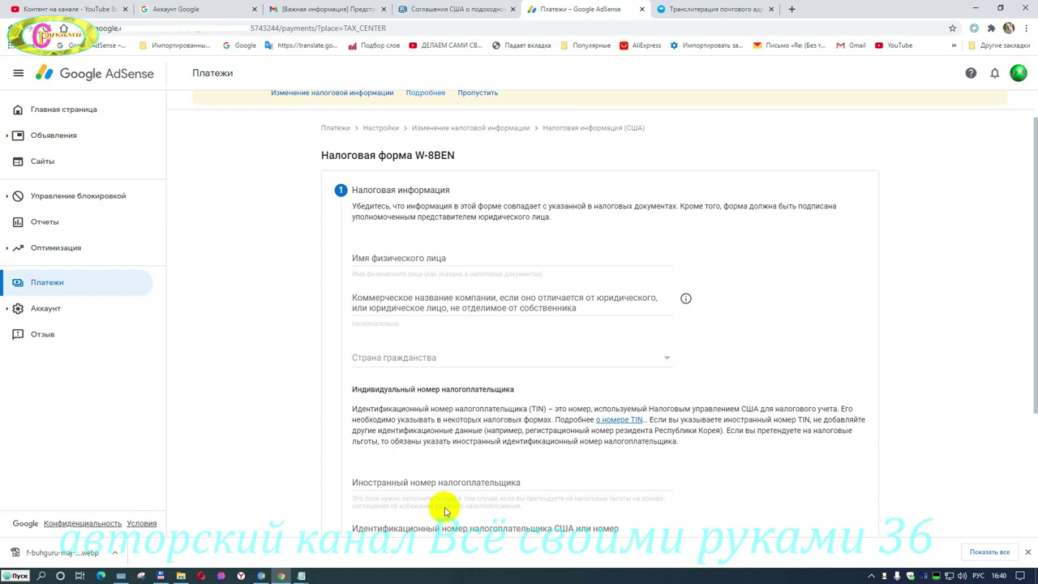
Convert the sample address to Latin script on the transliteration site and copy the resulting full name into the W-8BEN individual's name.
left_click(697, 11)
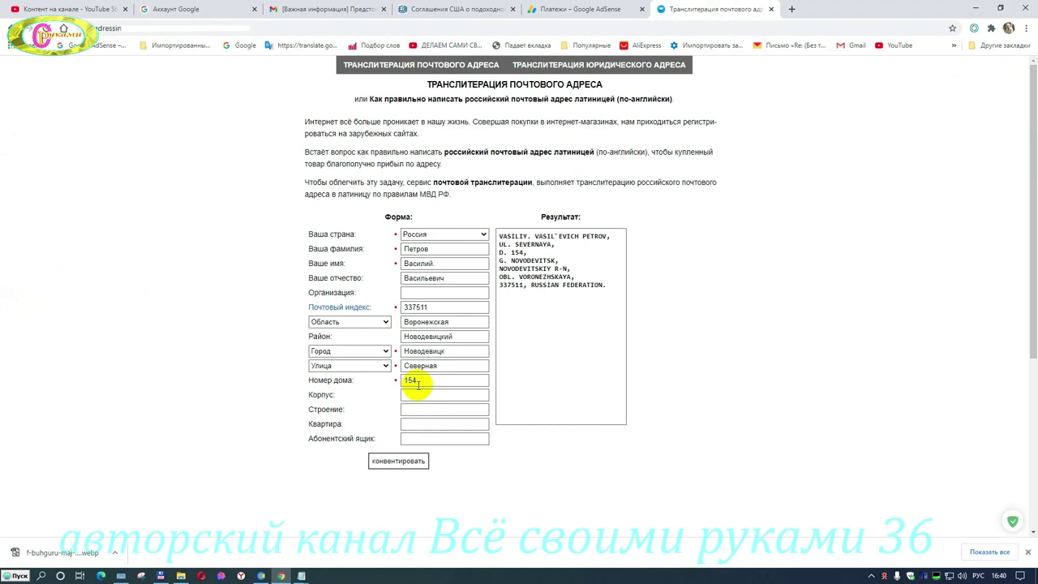
left_click(397, 461)
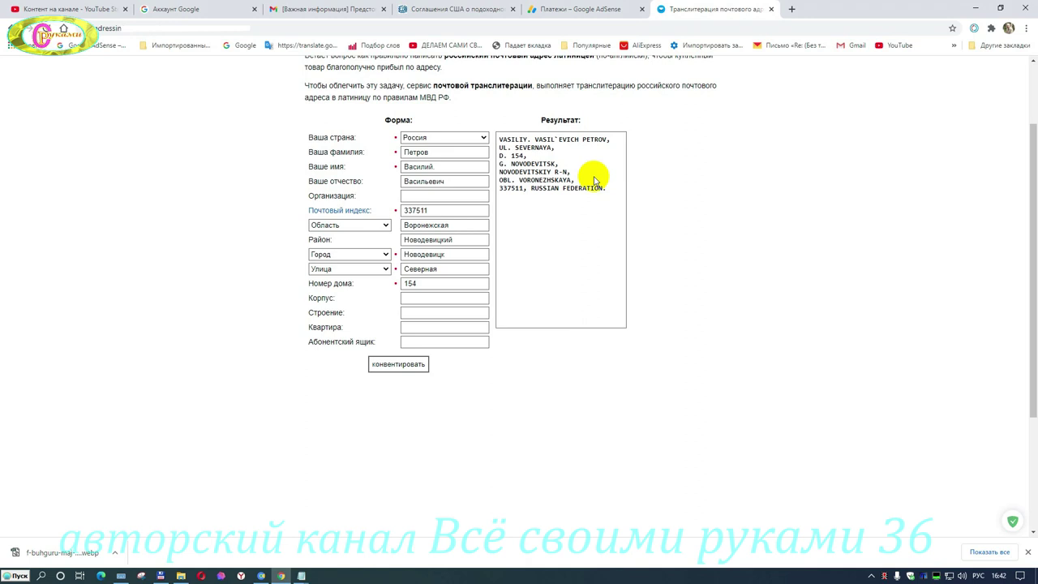
triple_click(613, 139)
right_click(613, 144)
left_click(641, 144)
left_click(581, 9)
left_click(398, 258)
right_click(399, 258)
left_click(421, 341)
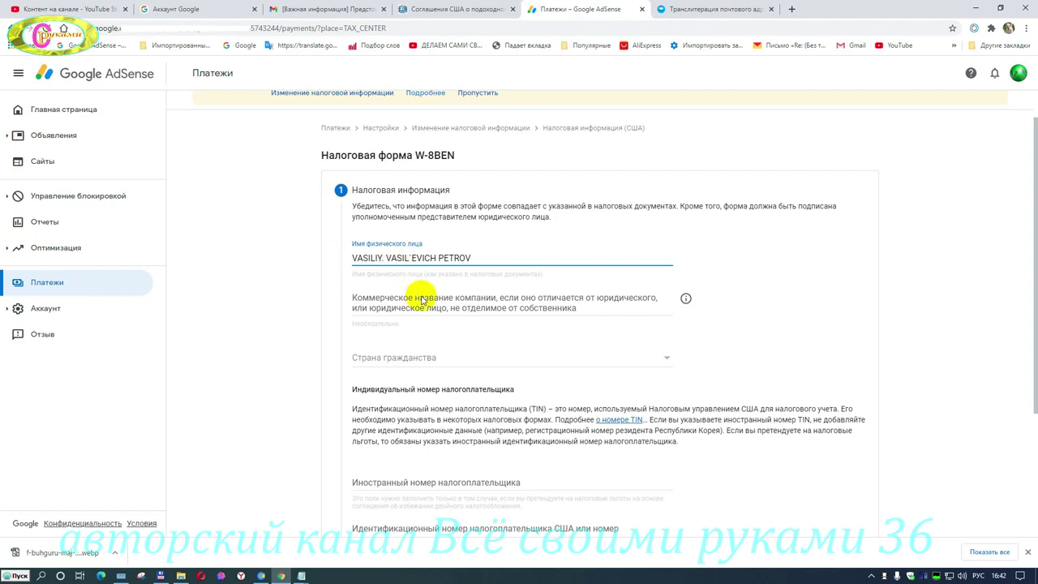
Set the country of citizenship to Россия in the W-8BEN tax information.
scroll(420, 306, "down", 1)
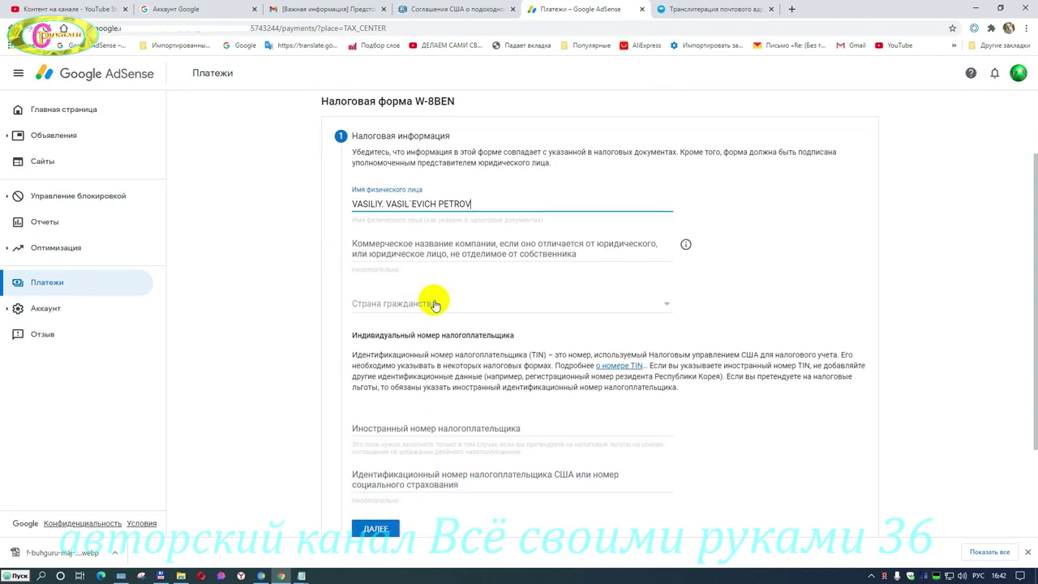
left_click(431, 302)
scroll(424, 317, "down", 20)
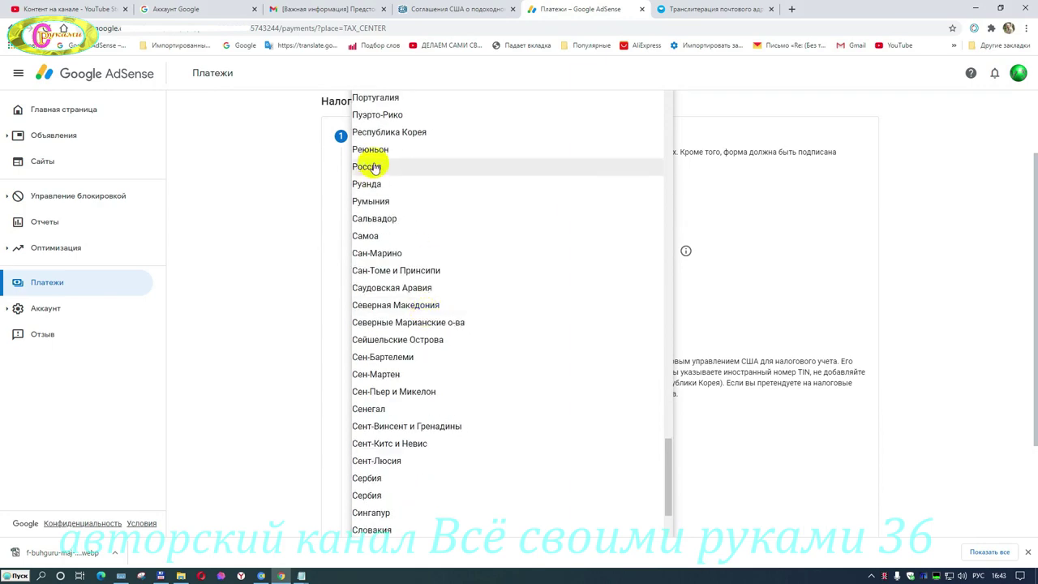
left_click(374, 167)
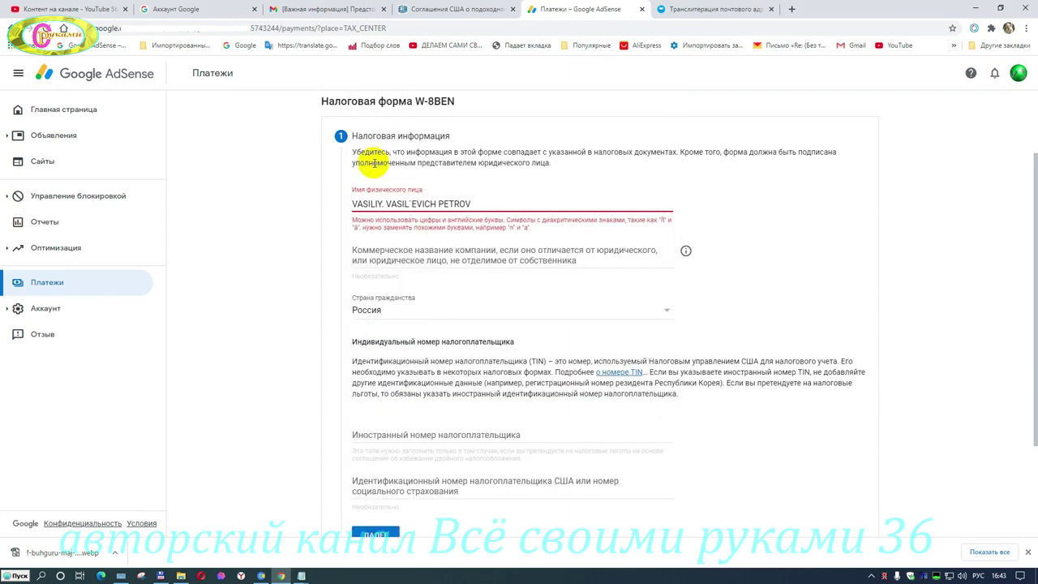
Remove the apostrophe-like character from the patronymic in the individual's name and proceed to the address section.
left_click(410, 204)
key("BackSpace")
scroll(382, 308, "down", 1)
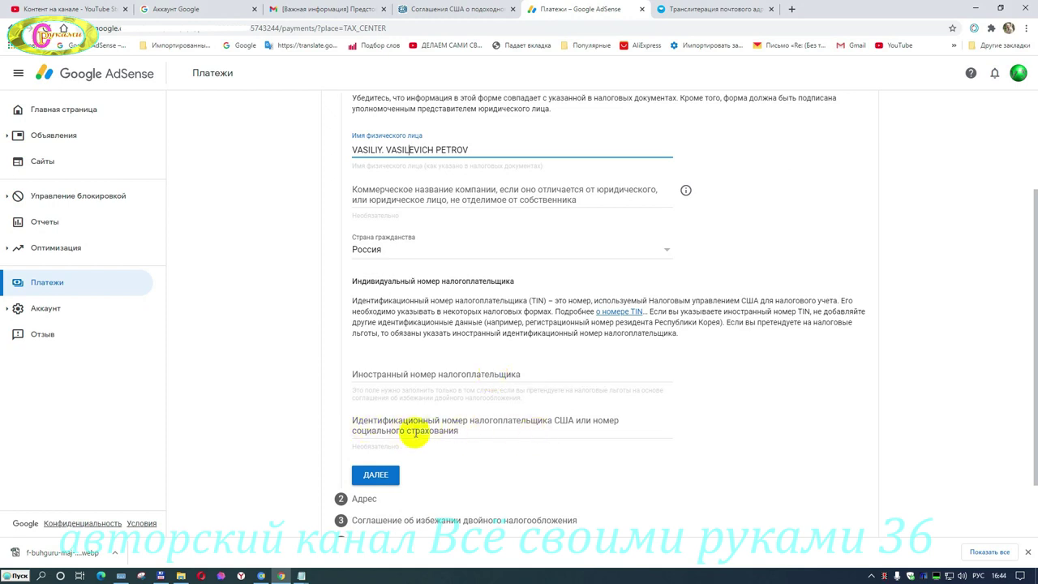
scroll(371, 405, "down", 1)
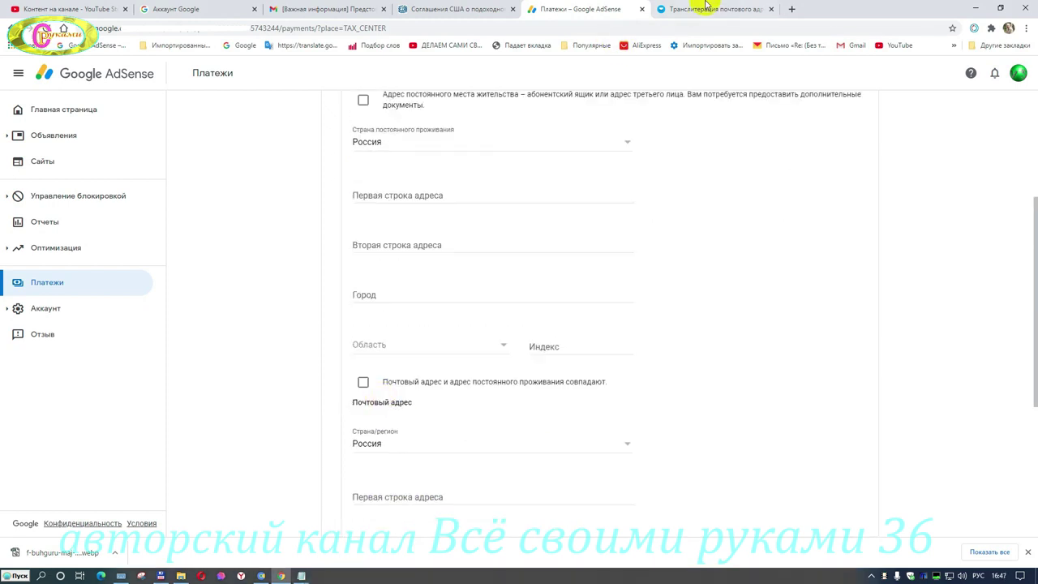
Copy the transliterated street from the conversion result into the first line of the permanent residence address.
left_click(703, 12)
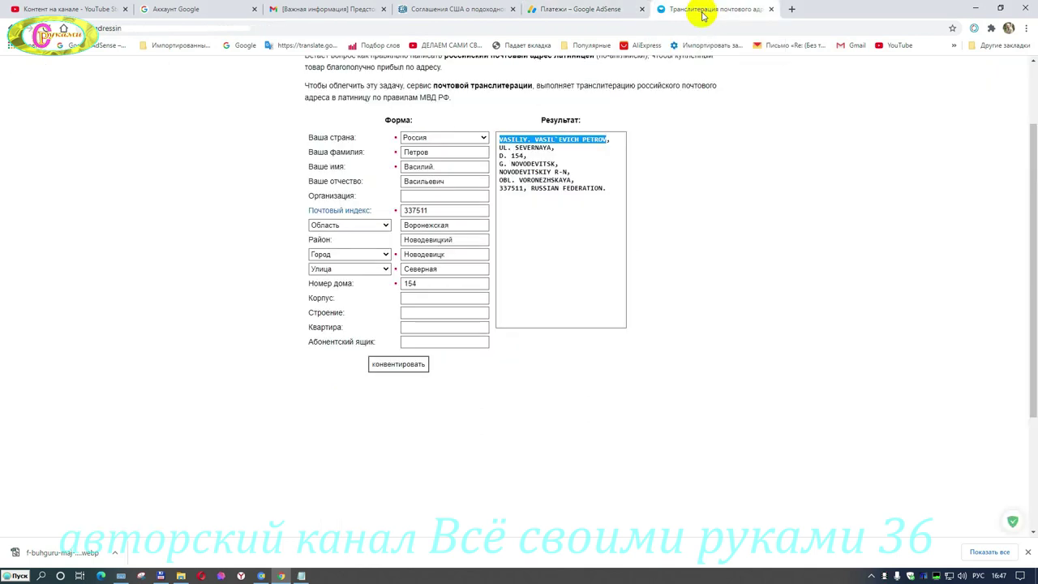
left_click_drag(557, 152, 501, 147)
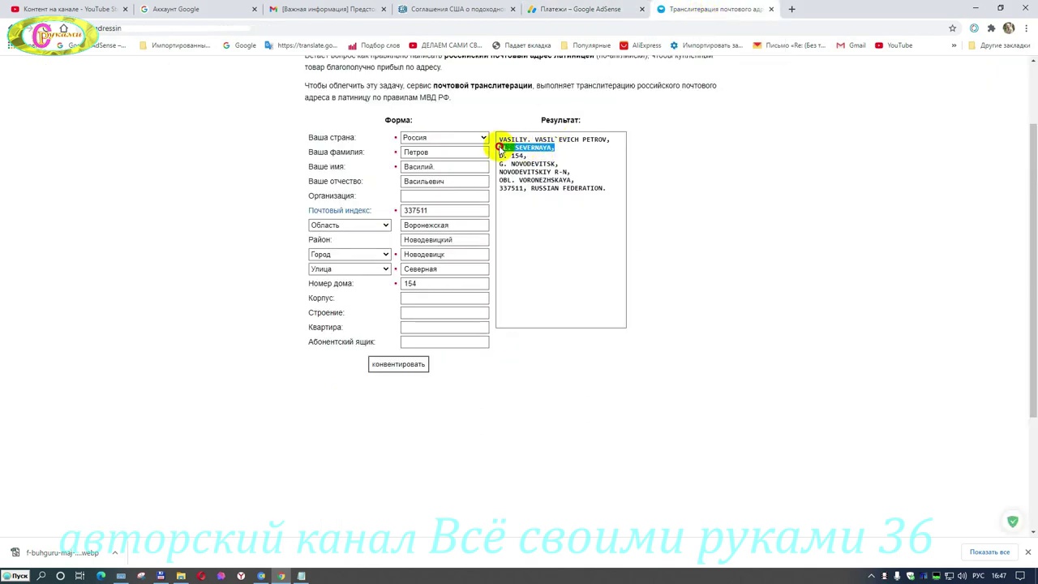
right_click(501, 148)
left_click(542, 156)
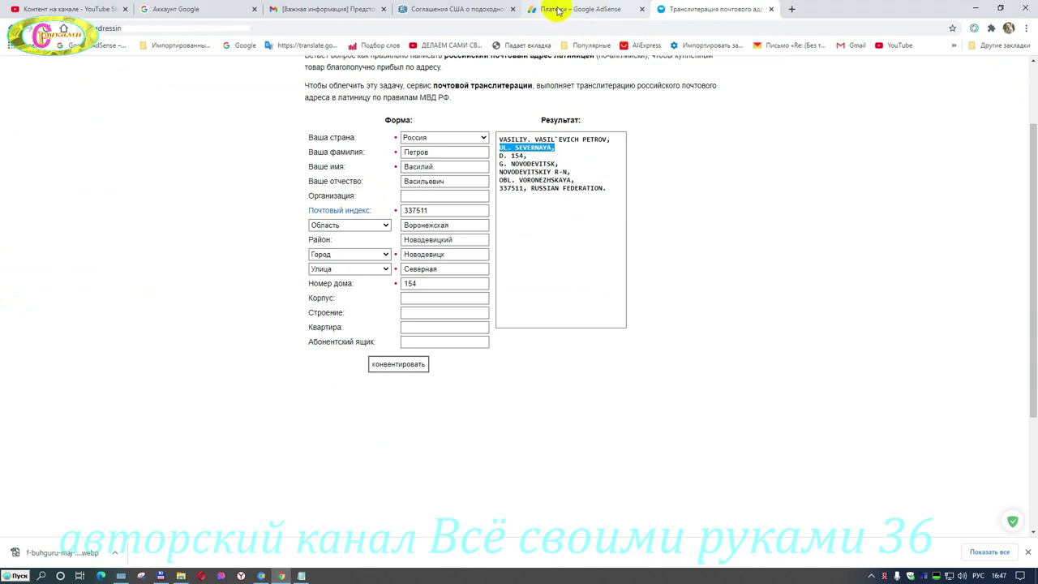
left_click(582, 9)
left_click(410, 193)
right_click(410, 193)
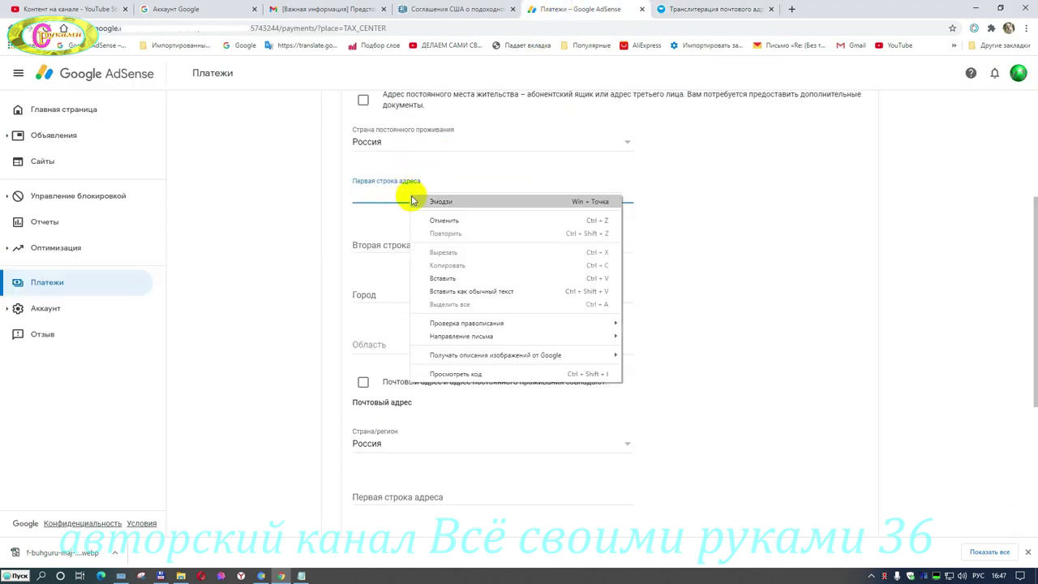
left_click(430, 271)
Copy the transliterated city from the conversion result into the city of the permanent residence address.
left_click(714, 9)
left_click_drag(561, 161, 498, 162)
right_click(505, 164)
left_click(536, 174)
left_click(549, 10)
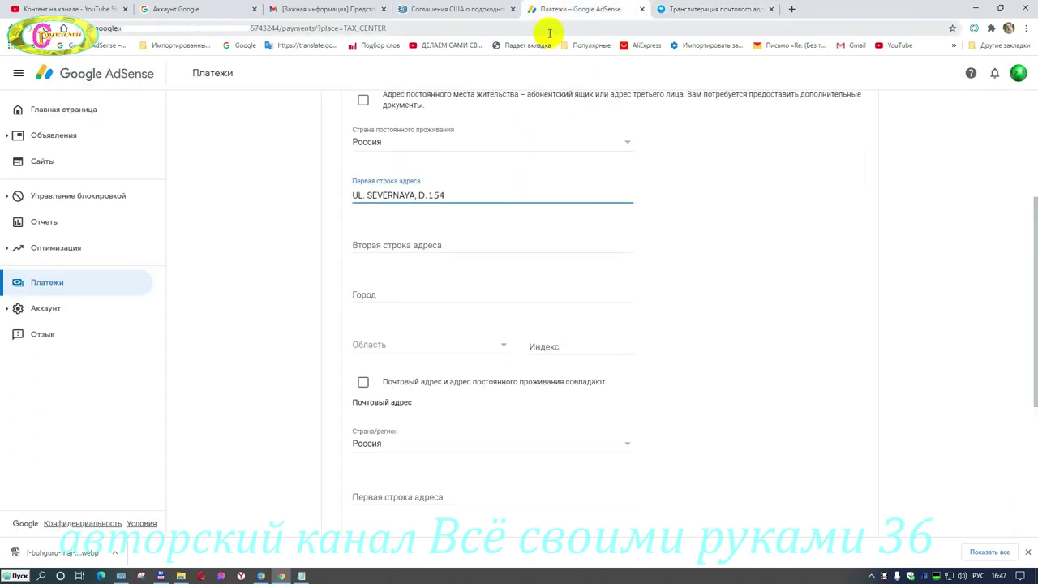
left_click(405, 294)
right_click(405, 294)
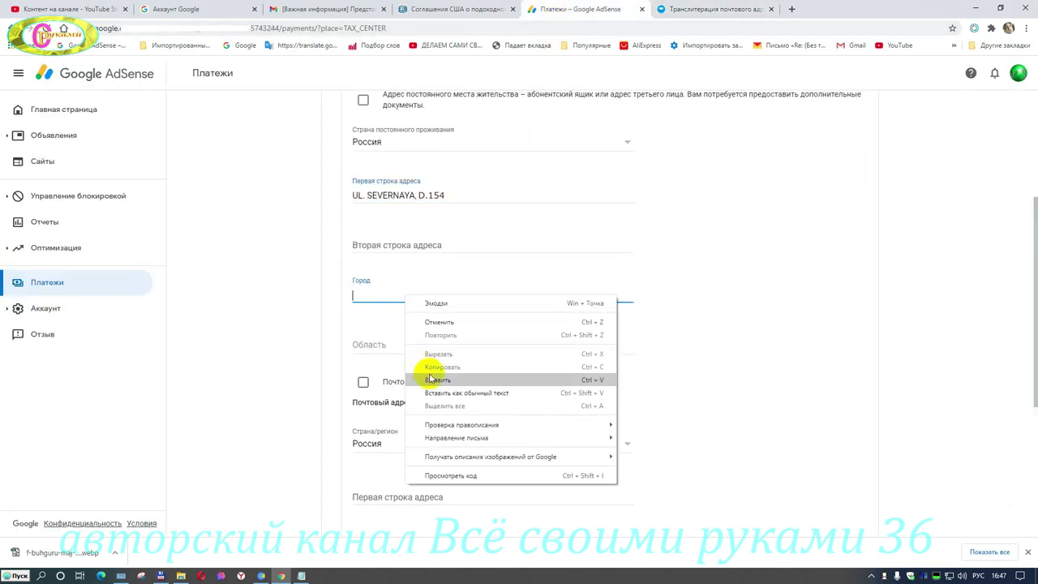
left_click(429, 377)
Complete the permanent address with its region and postal code, and mark the mailing address as identical to it.
left_click(505, 345)
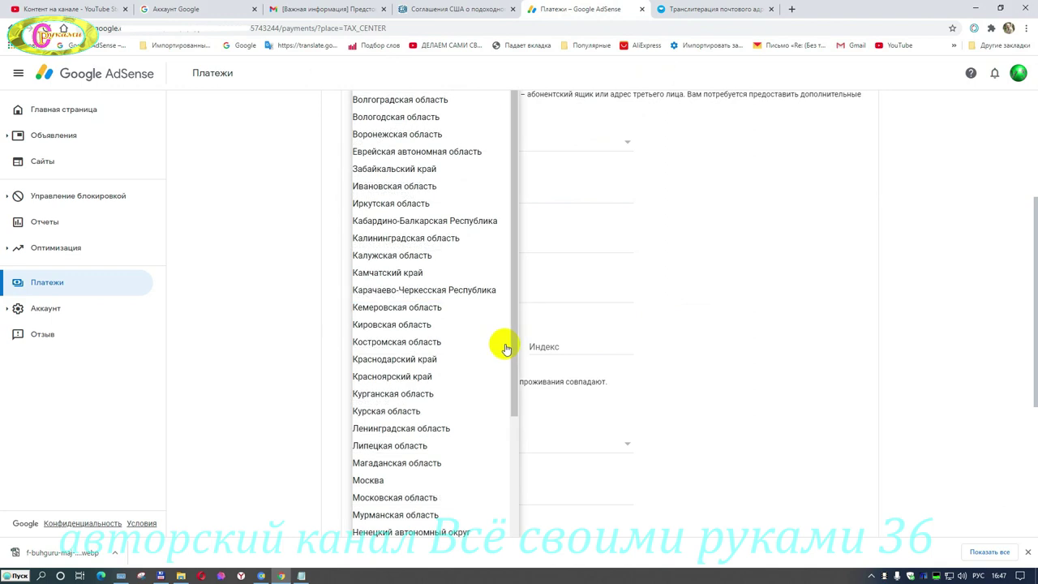
left_click(438, 134)
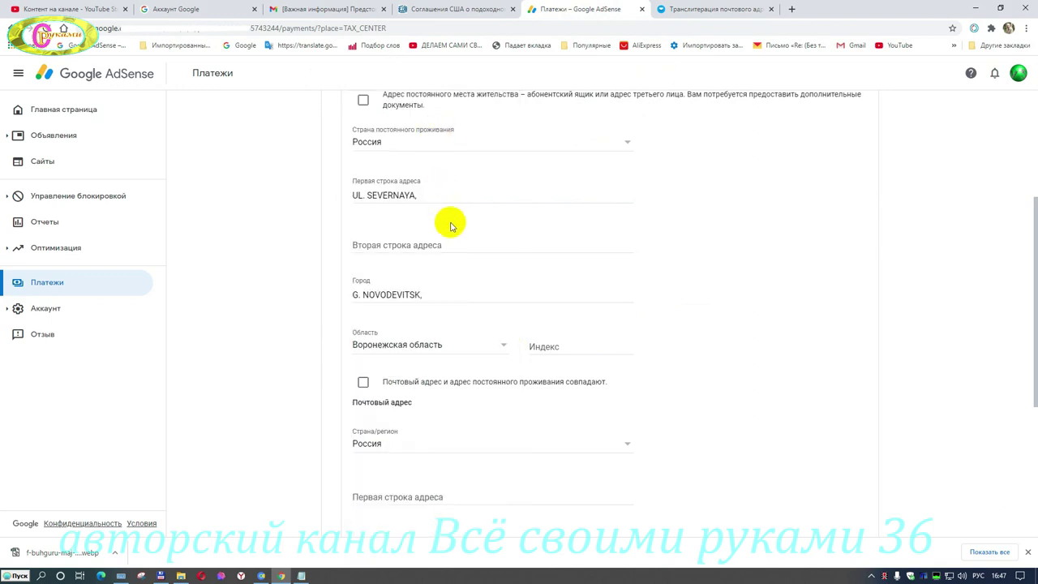
left_click(554, 346)
type("337511")
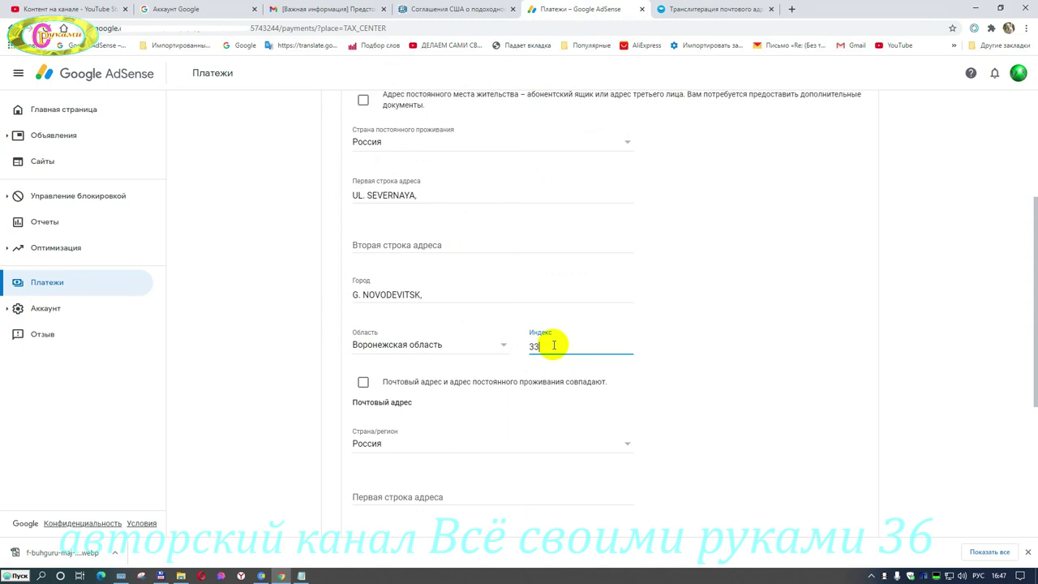
left_click(363, 383)
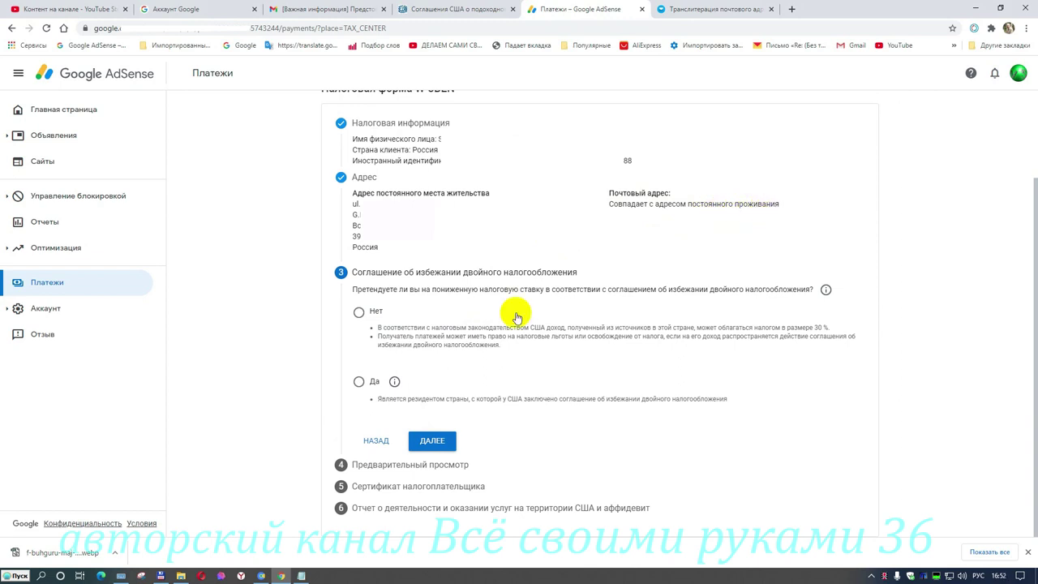
Claim the reduced tax treaty rate (Да), confirm residency in a treaty country after checking the IRS treaty list, and choose Россия.
left_click(359, 382)
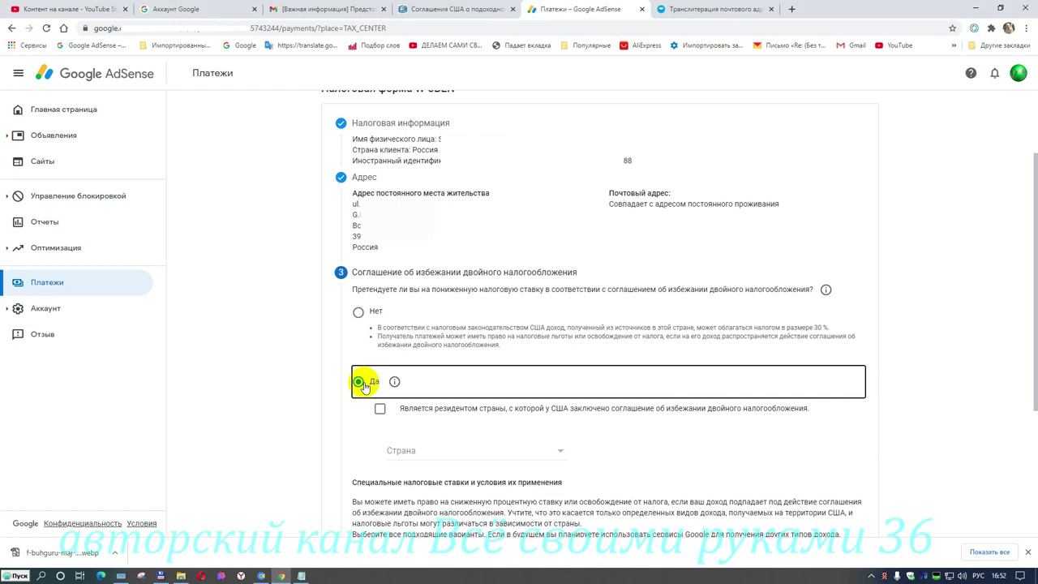
key("ctrl+shift+Tab")
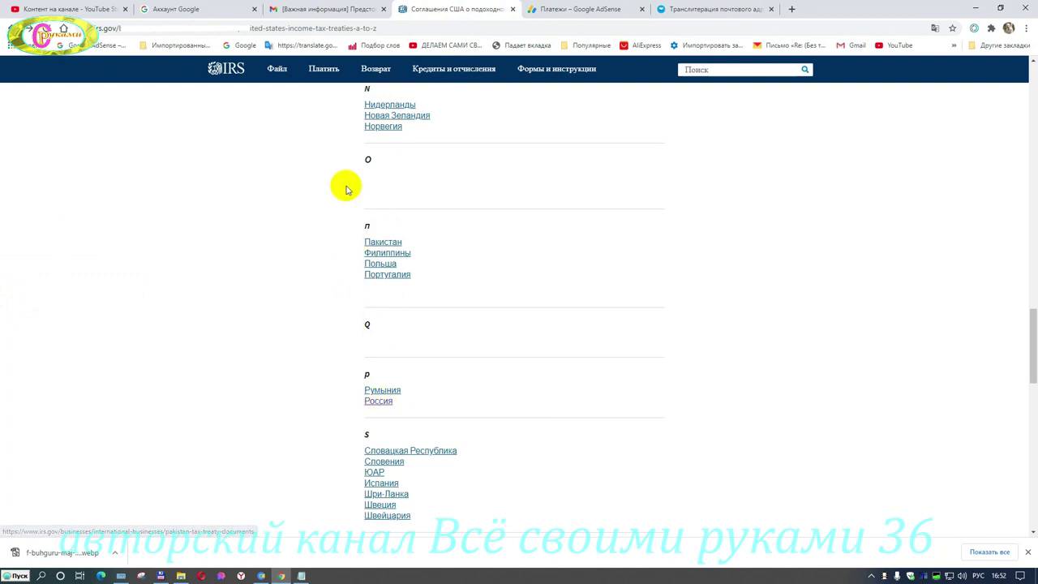
key("ctrl+Tab")
left_click(380, 409)
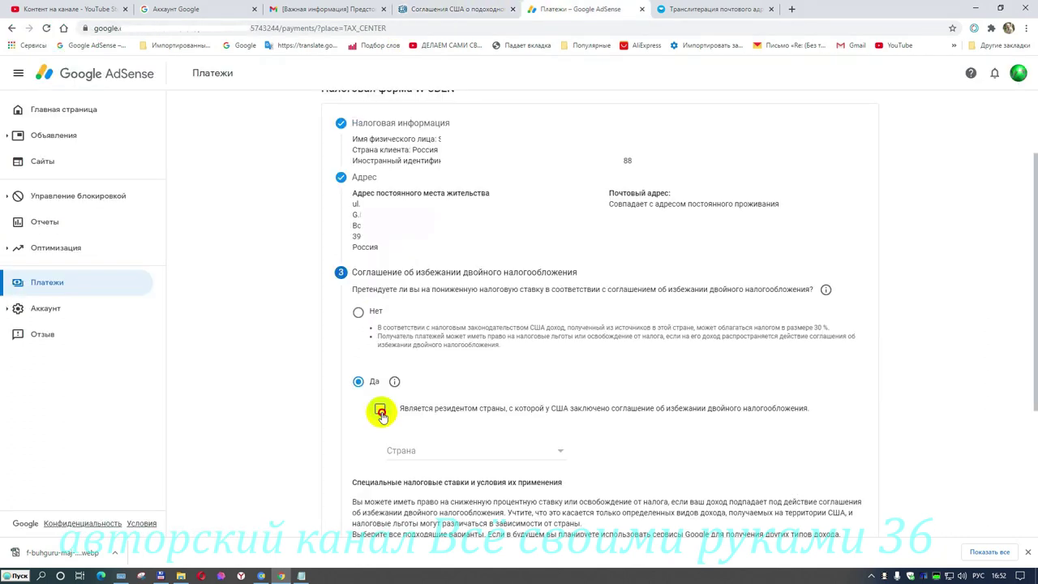
left_click(558, 452)
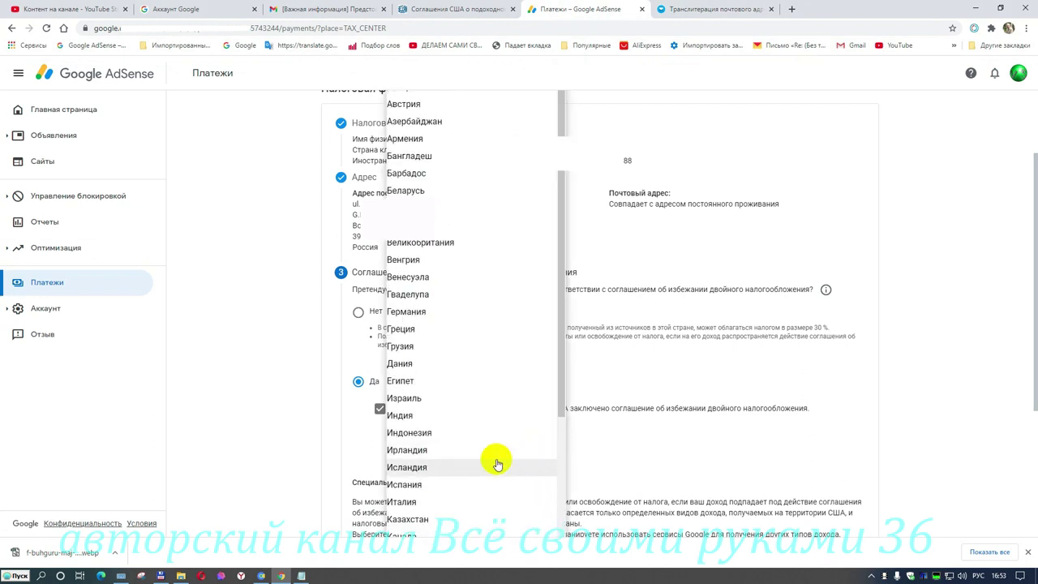
scroll(493, 460, "down", 10)
left_click(422, 295)
For Сервисы (AdSense) income, claim Статья 6, пункт 1 with the 0 % (пониженная ставка) rate and confirm the treaty eligibility statement.
scroll(430, 396, "down", 2)
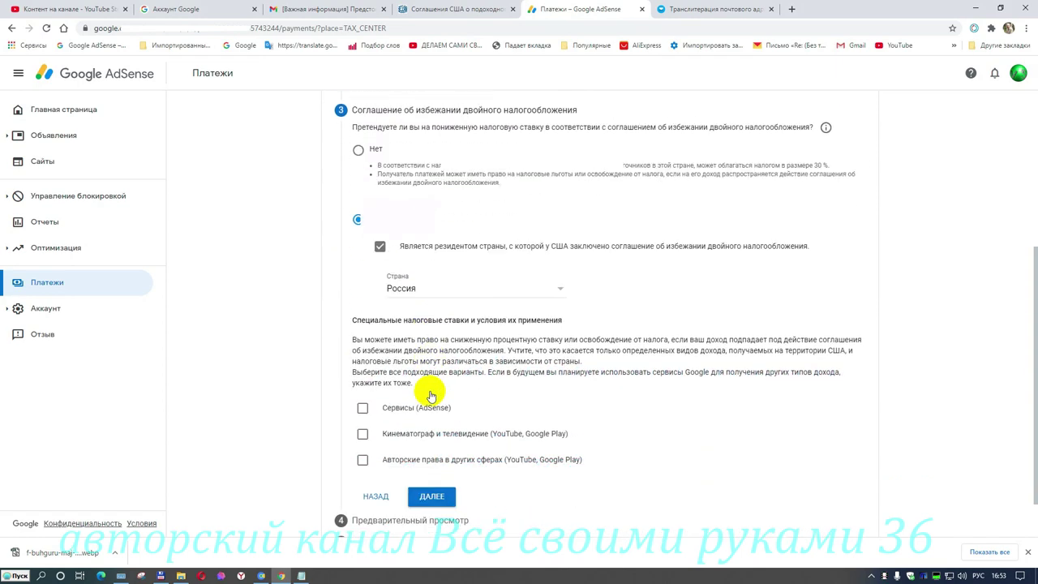
left_click(363, 410)
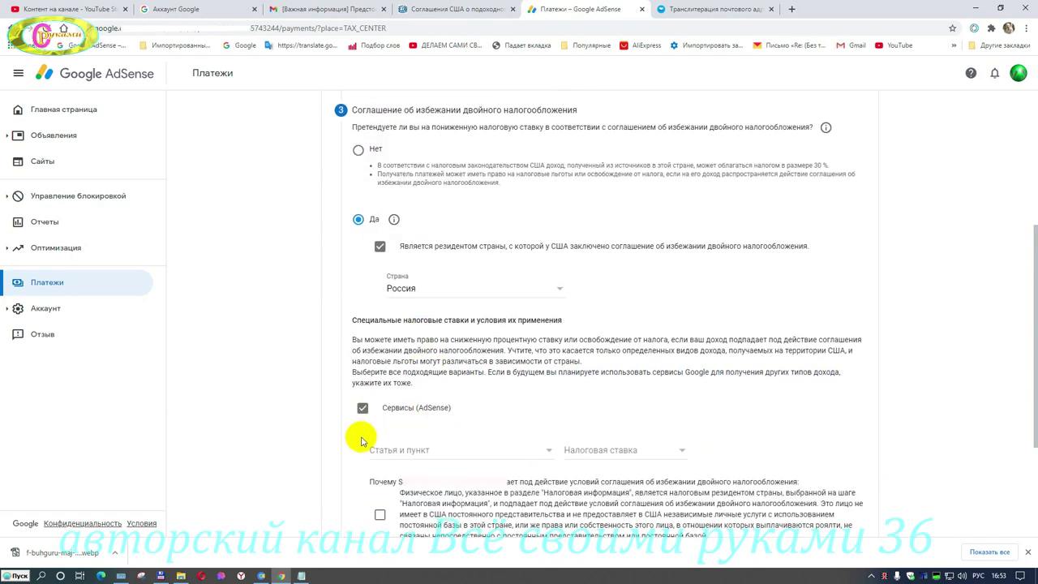
scroll(425, 442, "down", 2)
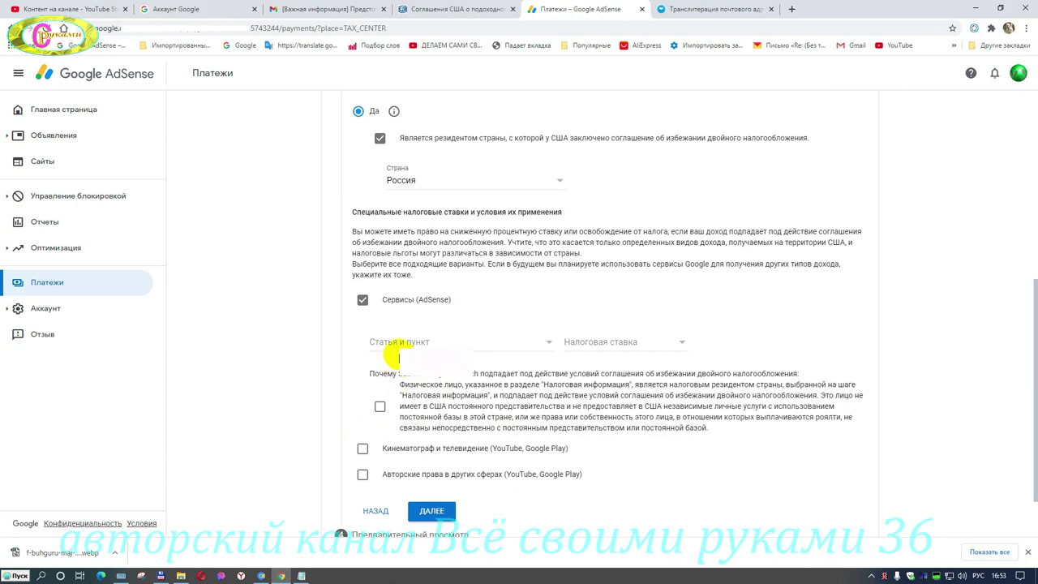
left_click(549, 341)
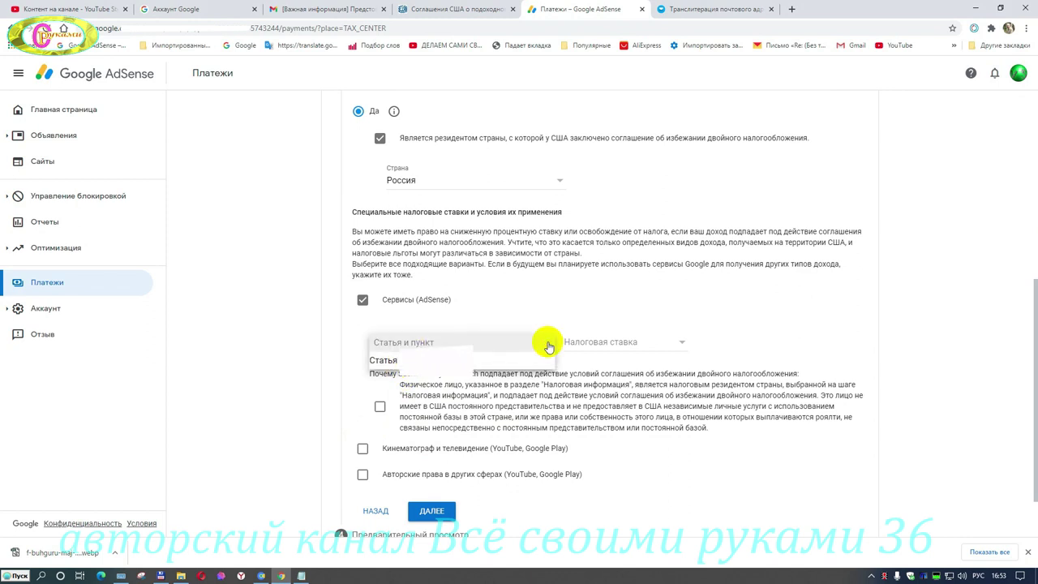
left_click(382, 359)
left_click(680, 343)
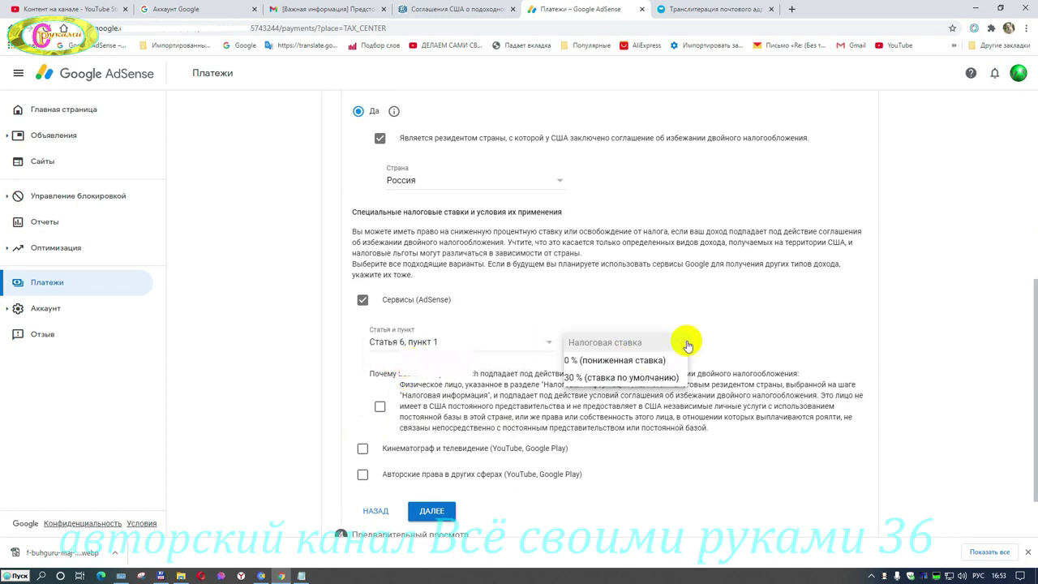
left_click(606, 361)
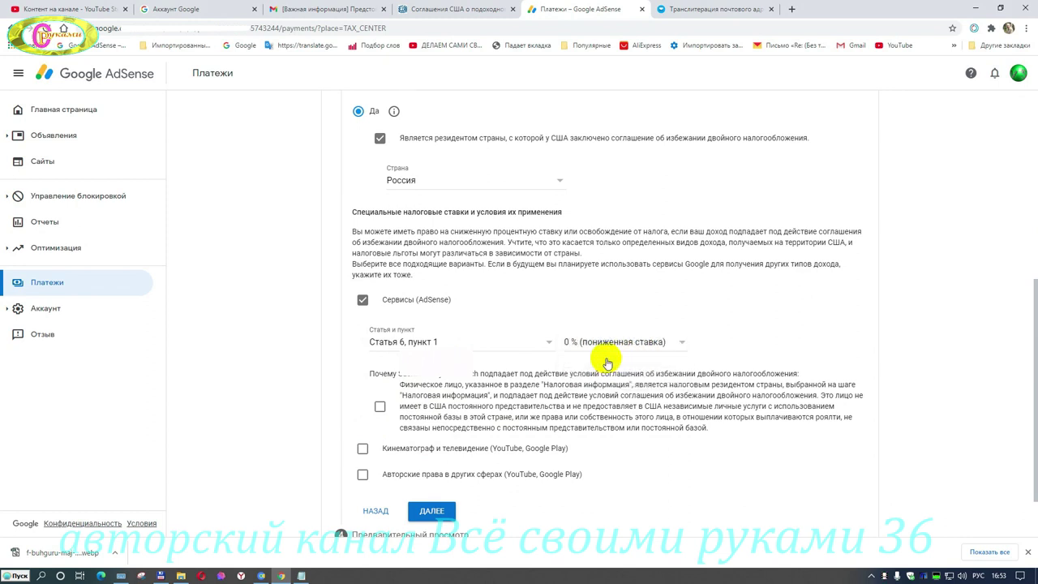
left_click(377, 407)
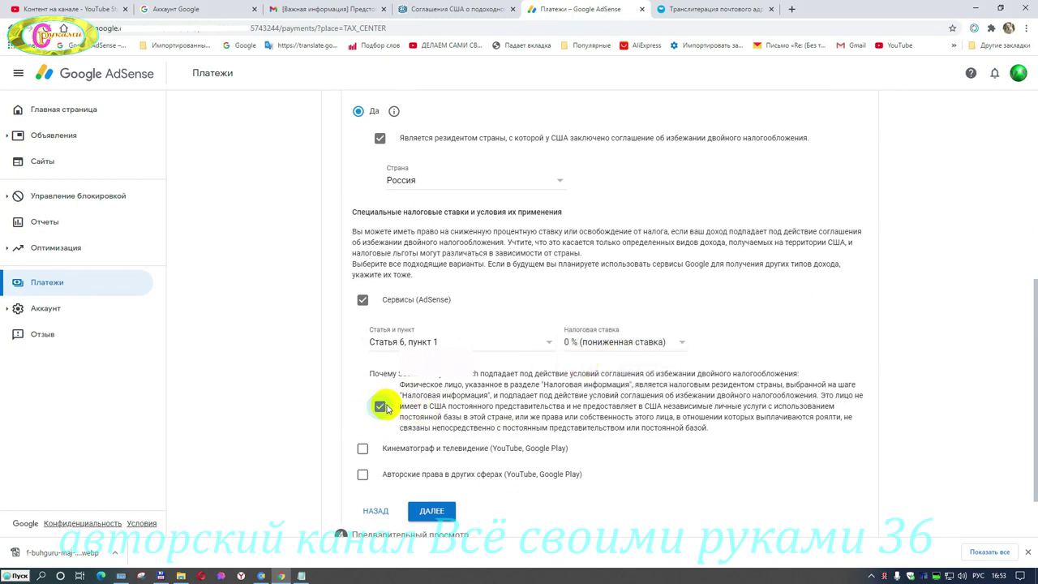
For Кинематограф и телевидение income, claim Статья 12, пункт 1 with the 0 % (пониженная ставка) rate and confirm the treaty eligibility statement.
scroll(378, 405, "down", 1)
left_click(362, 381)
scroll(408, 384, "down", 2)
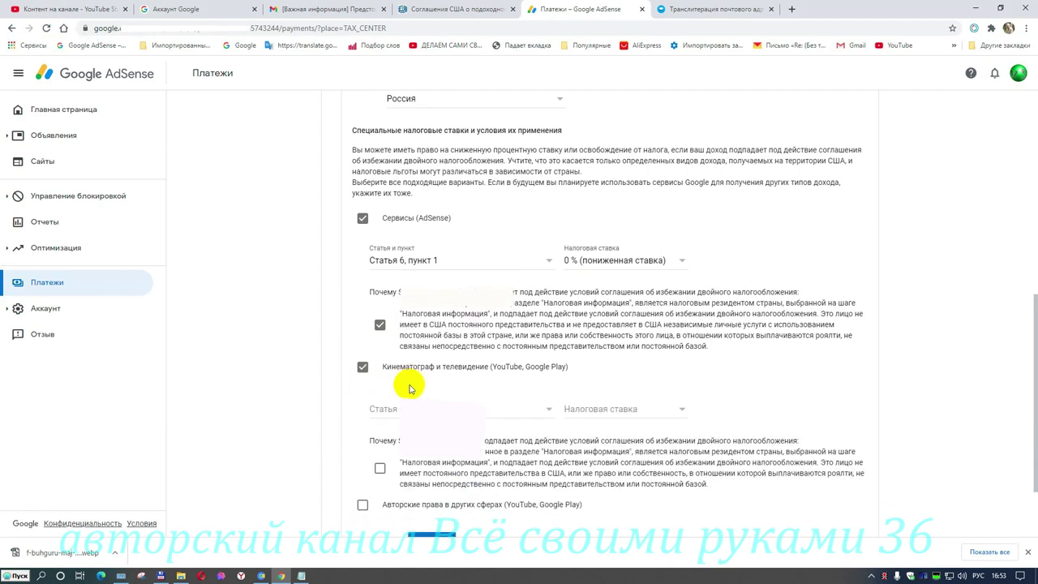
left_click(549, 317)
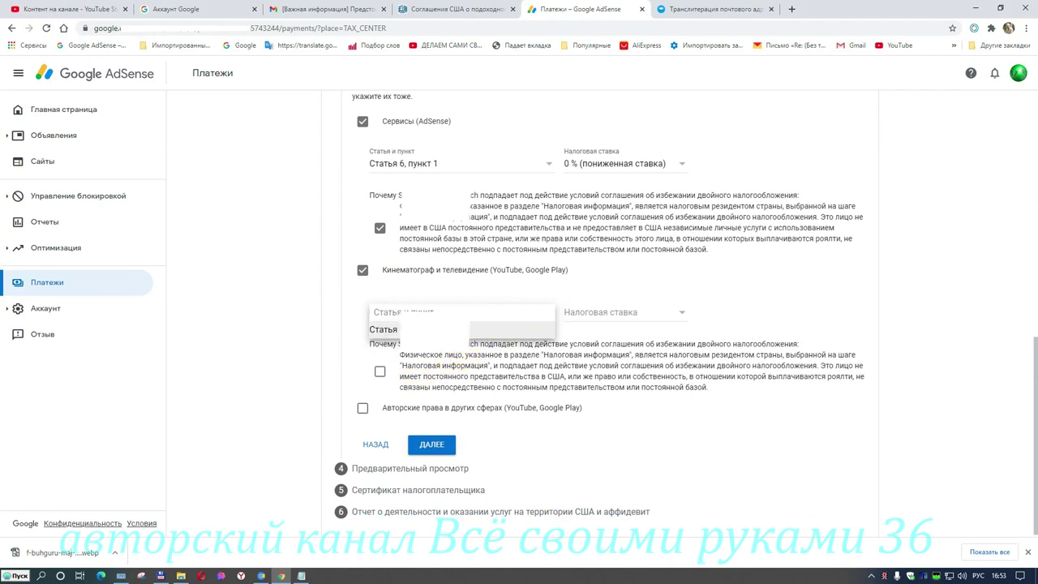
left_click(558, 331)
left_click(647, 316)
left_click(612, 330)
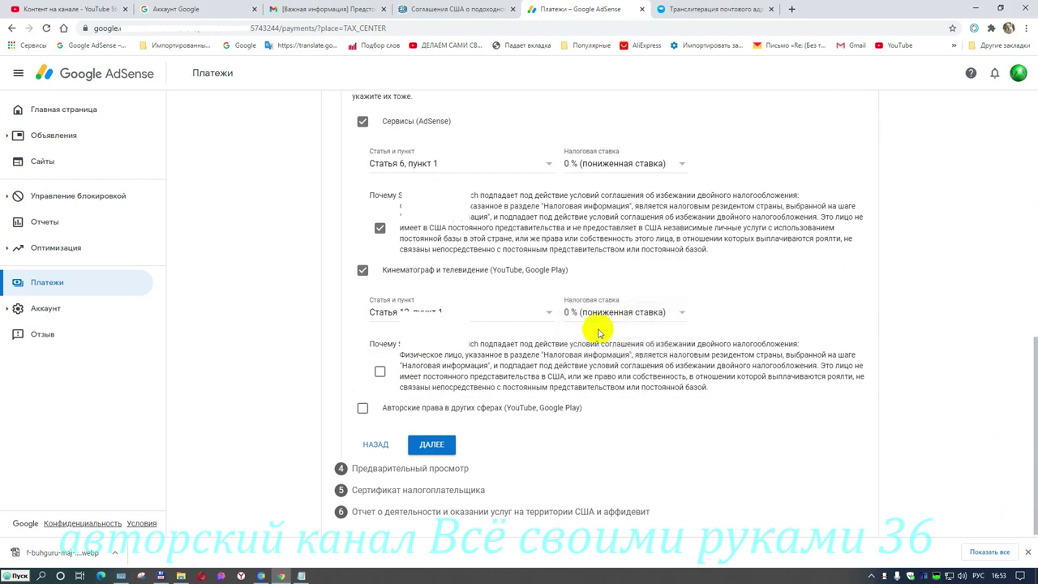
left_click(379, 374)
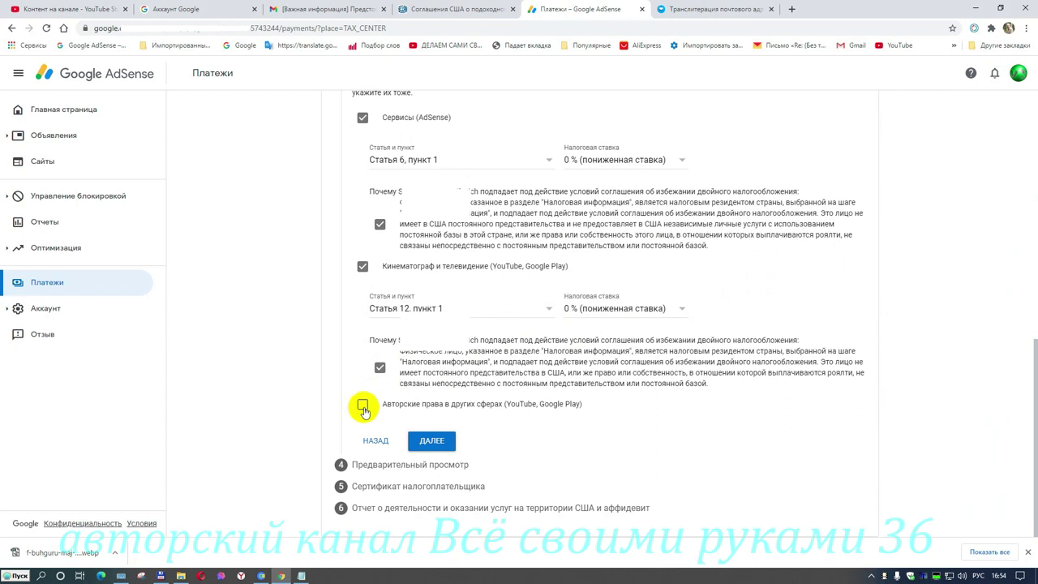
For Авторские права в других сферах income, claim Статья 12, пункт 1 with the 0 % (пониженная ставка) rate and confirm the treaty eligibility statement.
left_click(363, 408)
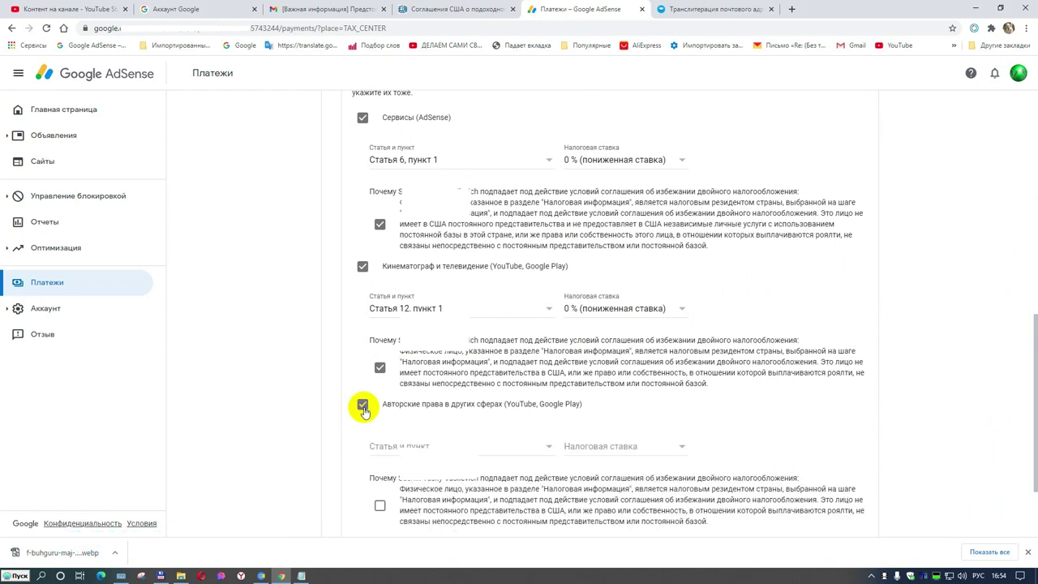
left_click(549, 451)
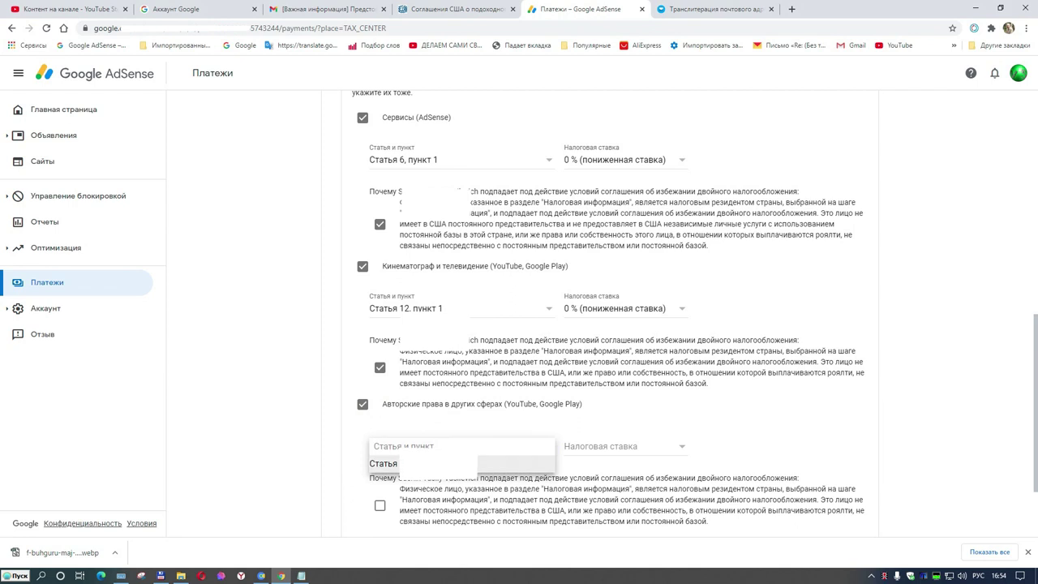
left_click(519, 463)
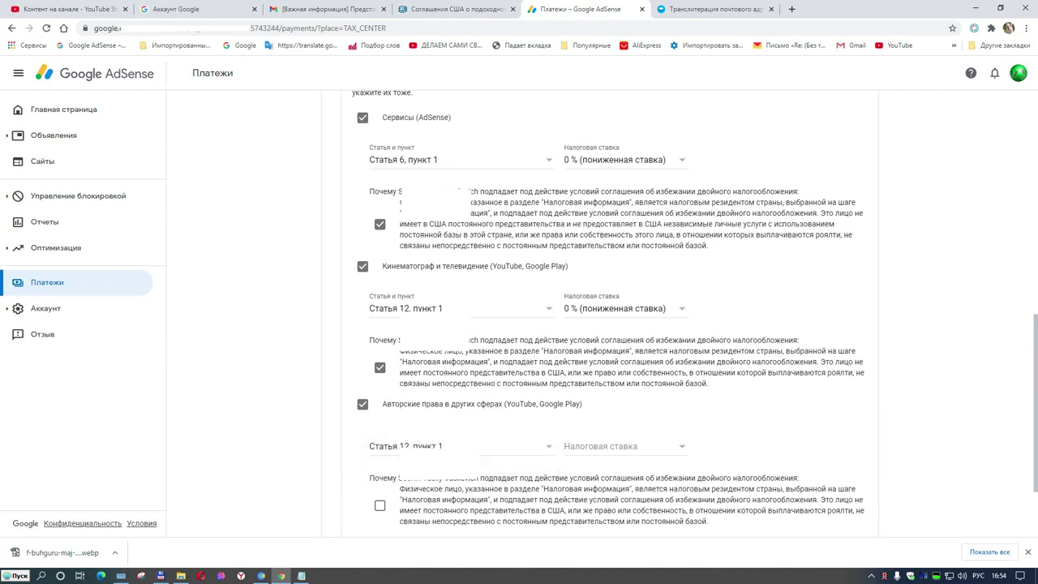
left_click(670, 449)
left_click(597, 464)
scroll(560, 475, "down", 2)
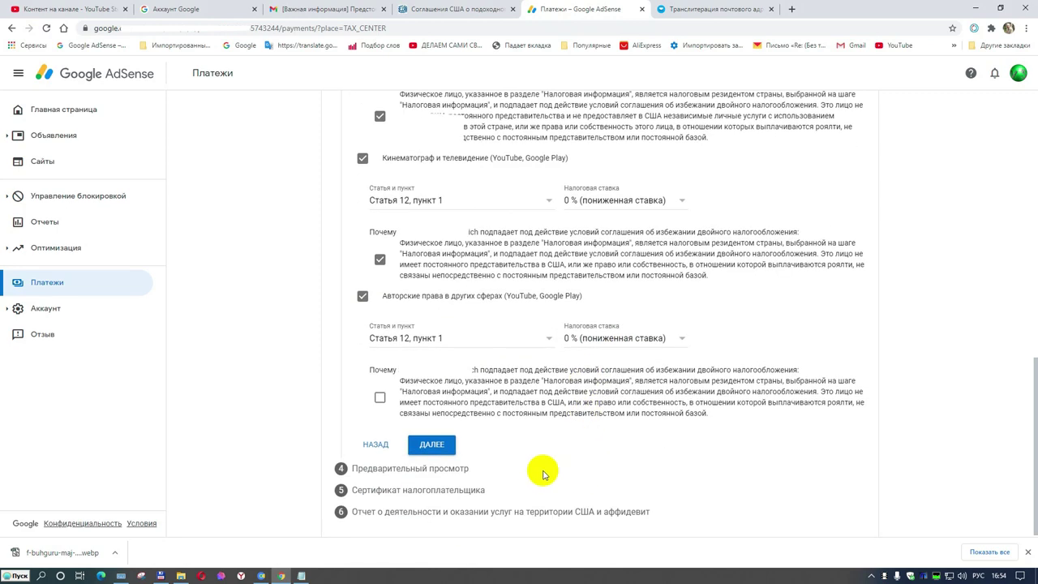
left_click(379, 397)
Finish the tax treaty section and certify in the preview that the generated W-8BEN documents are accurate and complete.
left_click(430, 441)
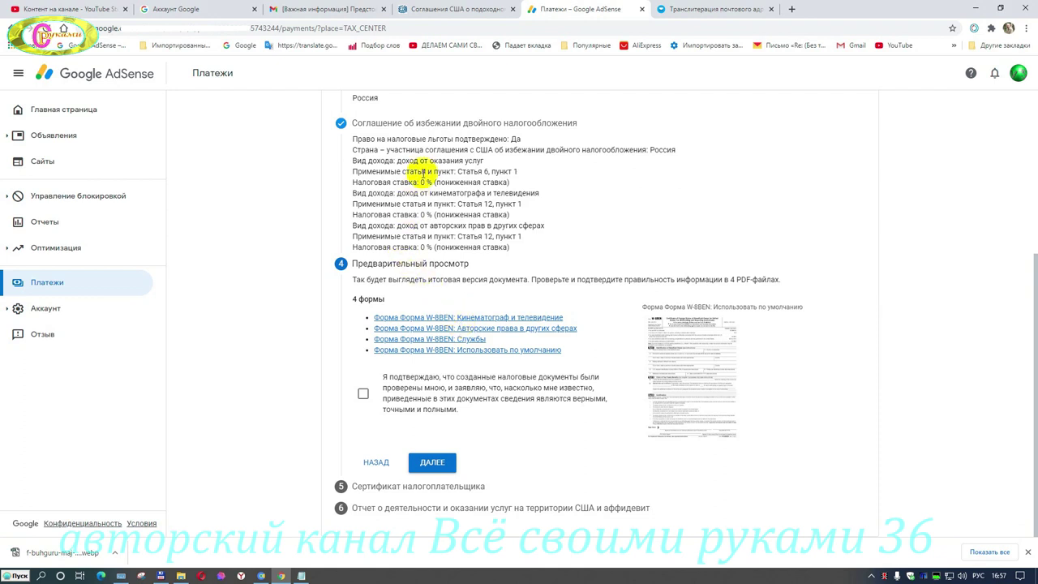
left_click(363, 395)
left_click(432, 463)
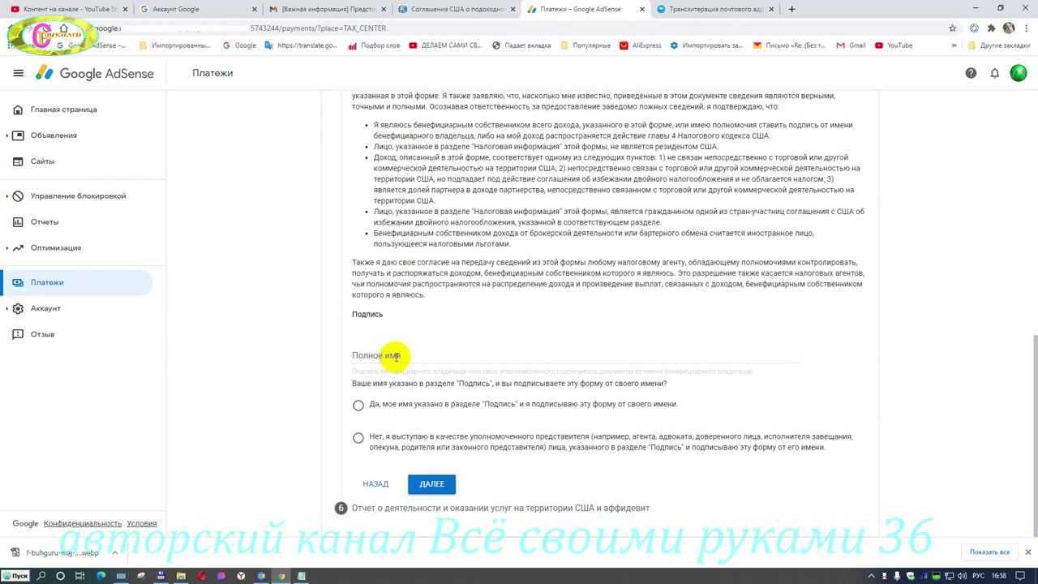
Sign the taxpayer certificate with the full name copied from the transliteration result, and declare that the form is signed on one's own behalf.
left_click(693, 14)
left_click_drag(499, 139, 607, 140)
right_click(516, 130)
left_click(543, 134)
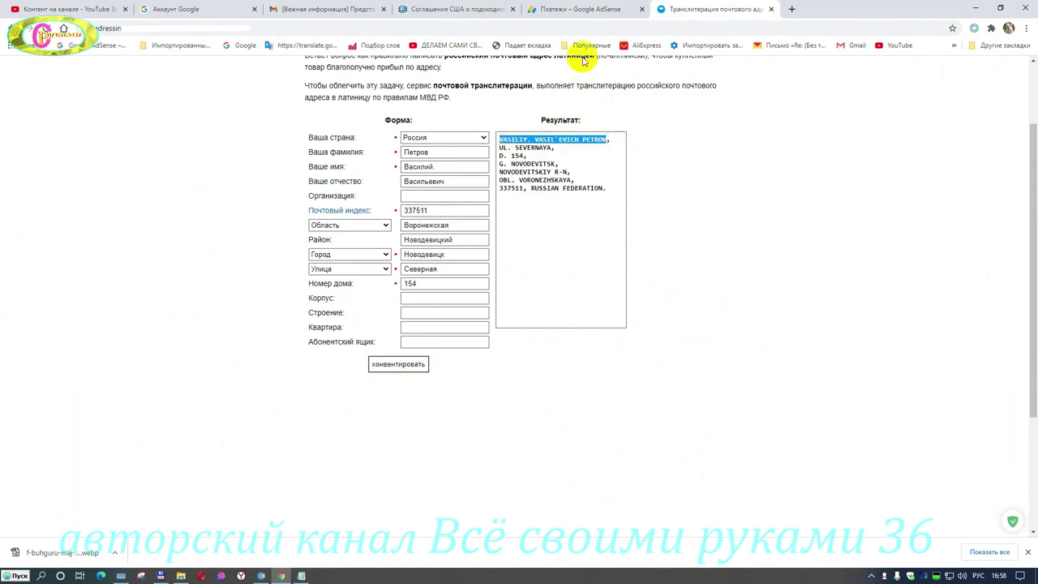
left_click(547, 9)
right_click(444, 356)
left_click(475, 428)
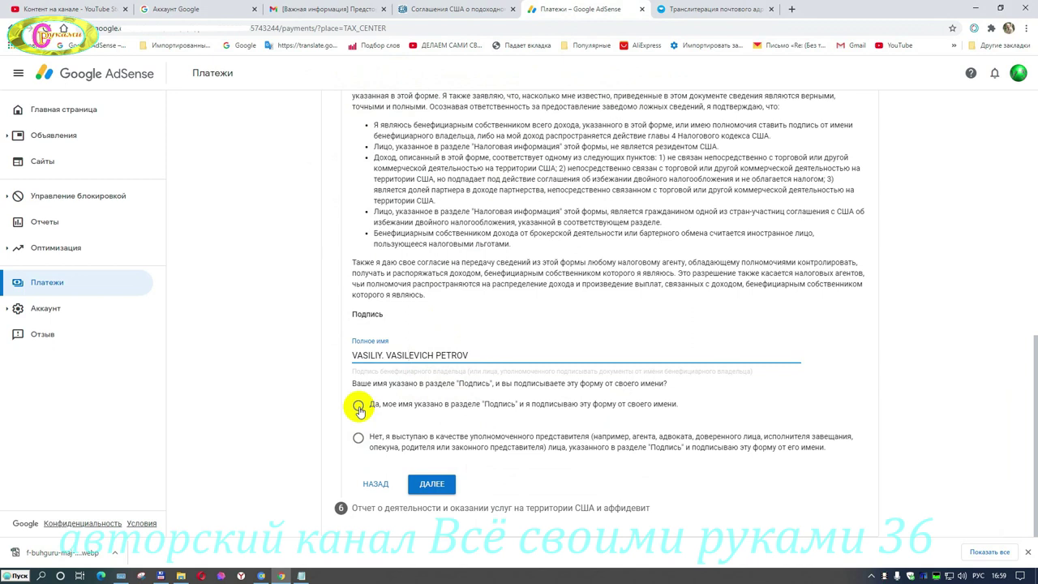
left_click(358, 406)
left_click(433, 487)
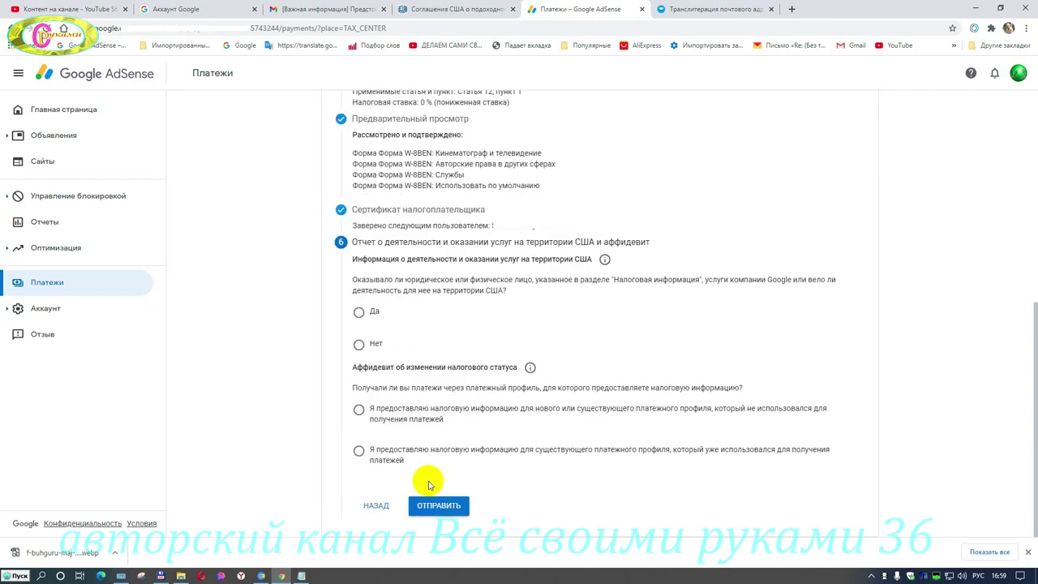
Answer Нет to activities and services in the USA and confirm that services are provided exclusively outside the USA.
left_click(359, 345)
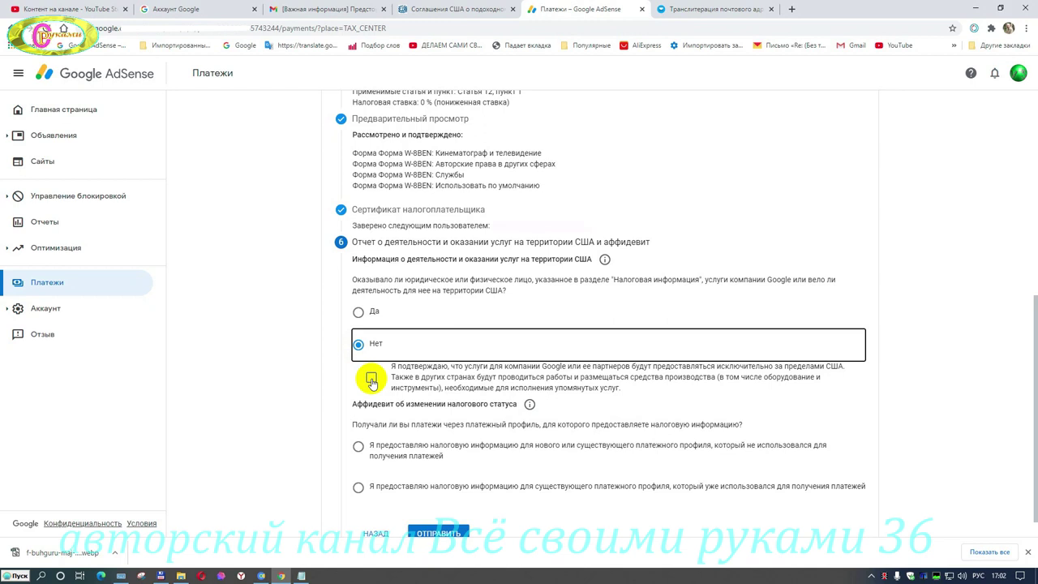
left_click(372, 378)
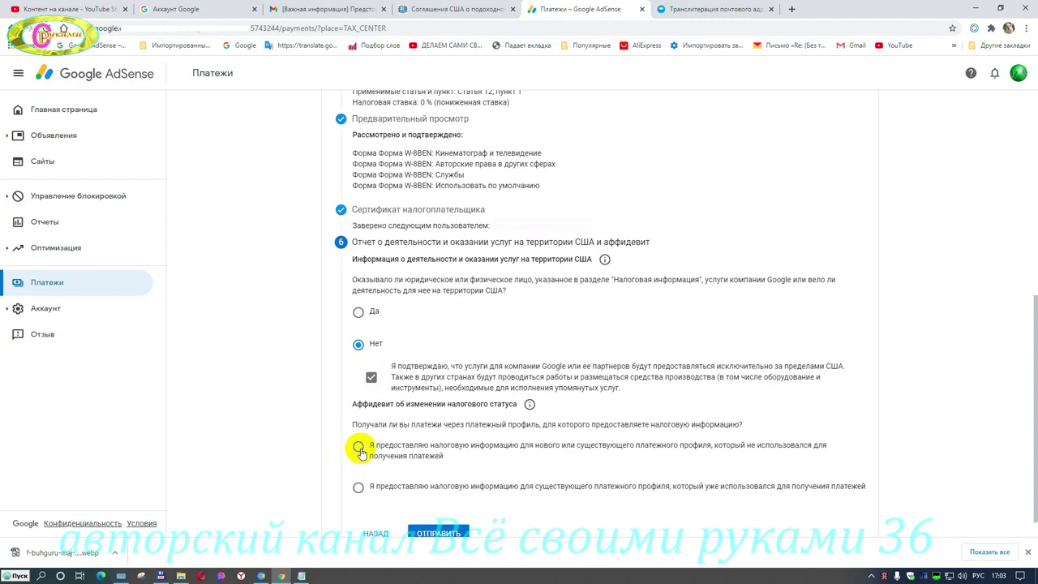
In the affidavit, choose the existing payment profile already used for payments, certify the data unchanged since 1 января 2020, and submit the tax form.
left_click(358, 448)
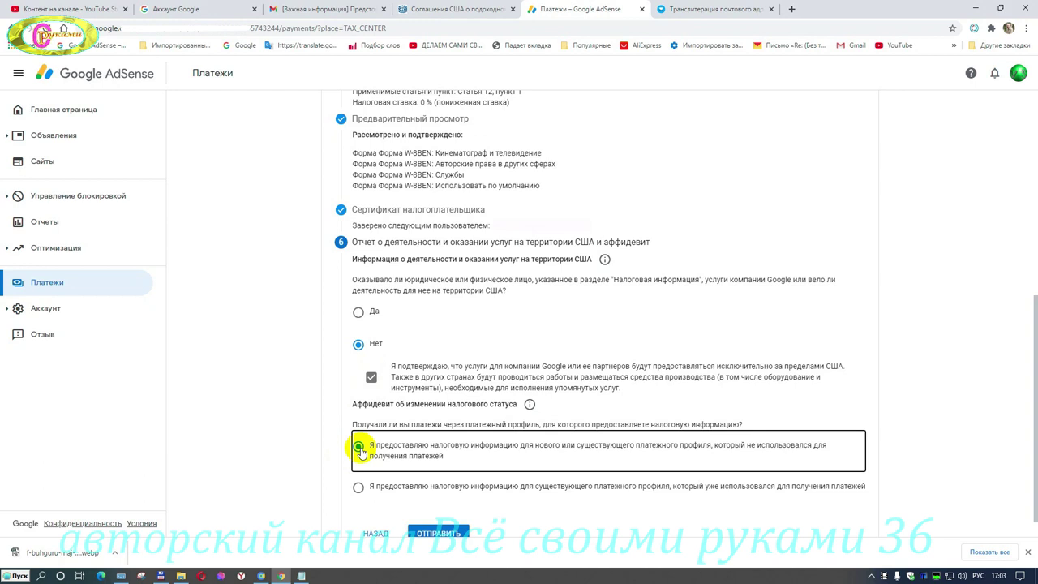
left_click(358, 488)
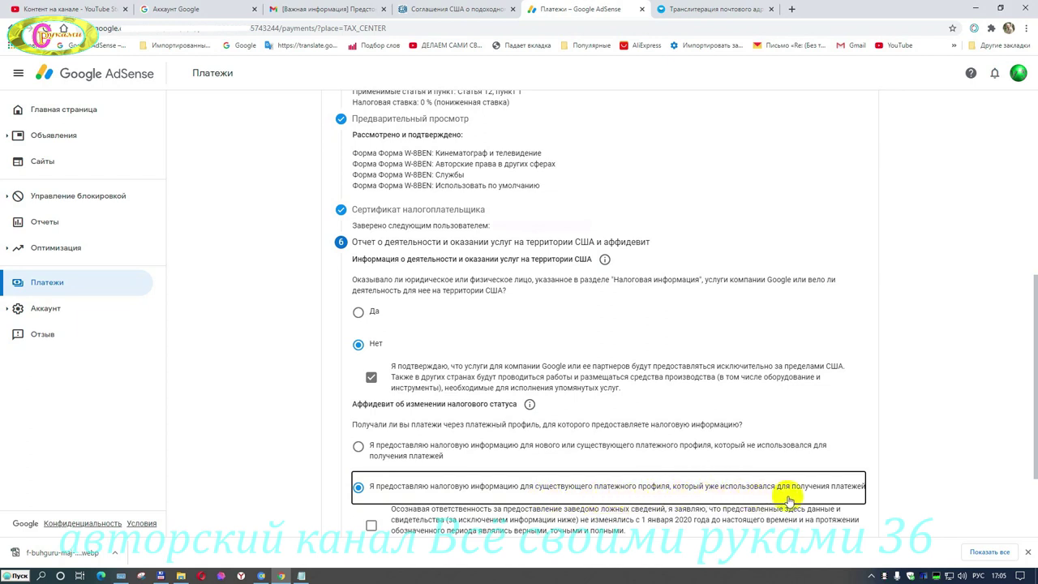
scroll(371, 474, "down", 1)
left_click(371, 471)
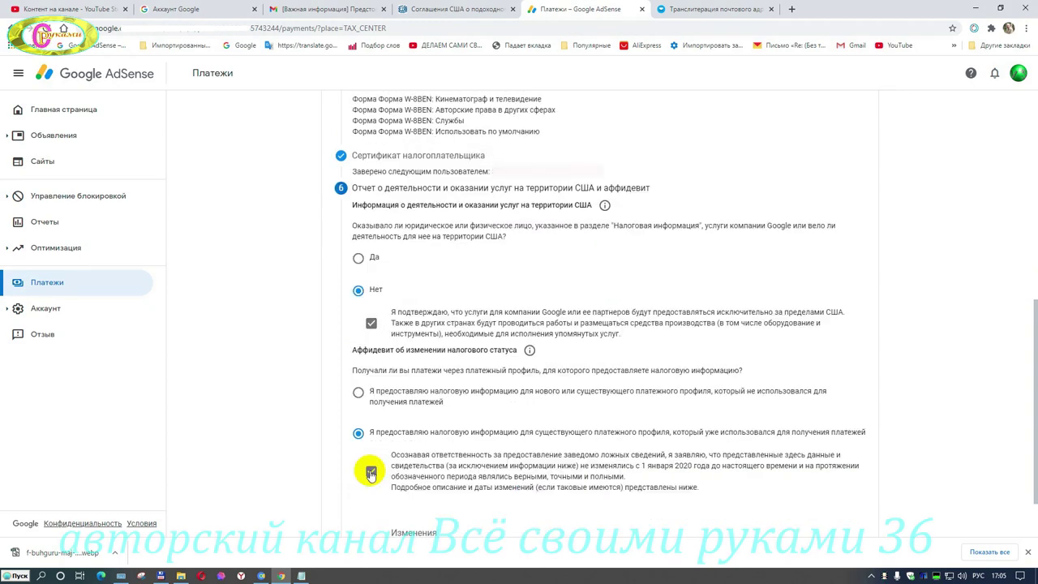
scroll(370, 474, "down", 1)
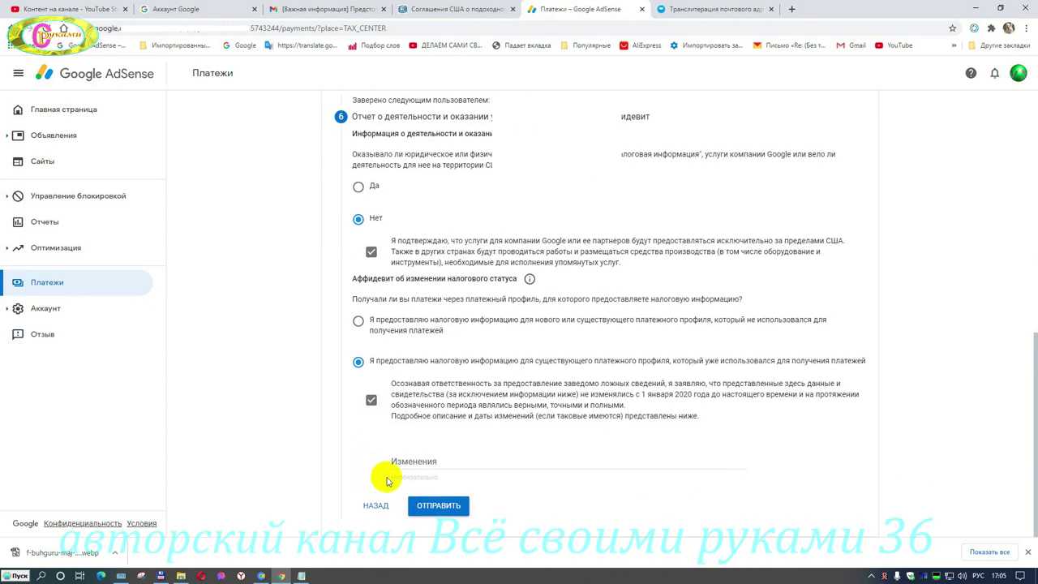
left_click(438, 506)
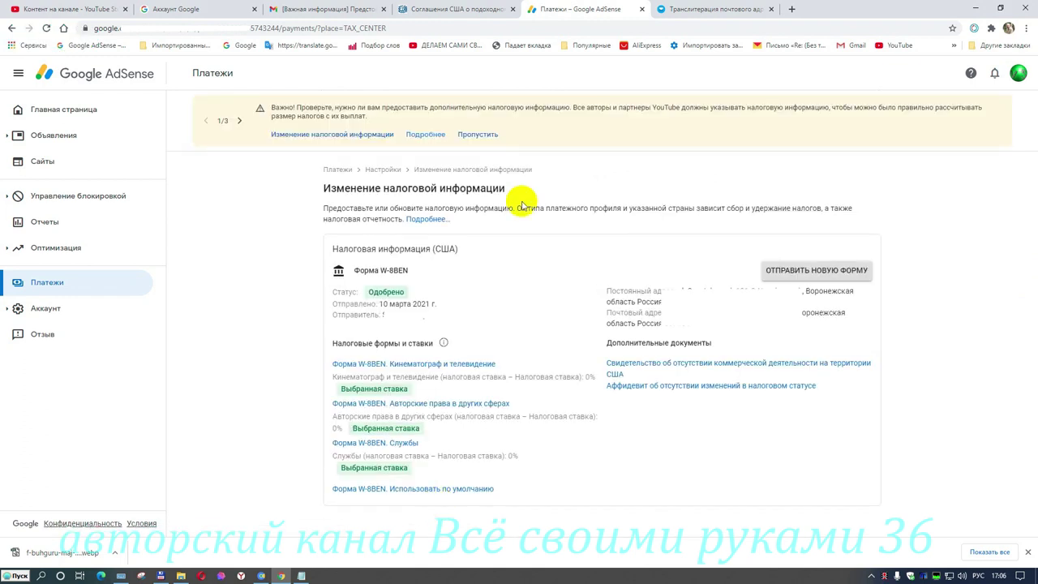